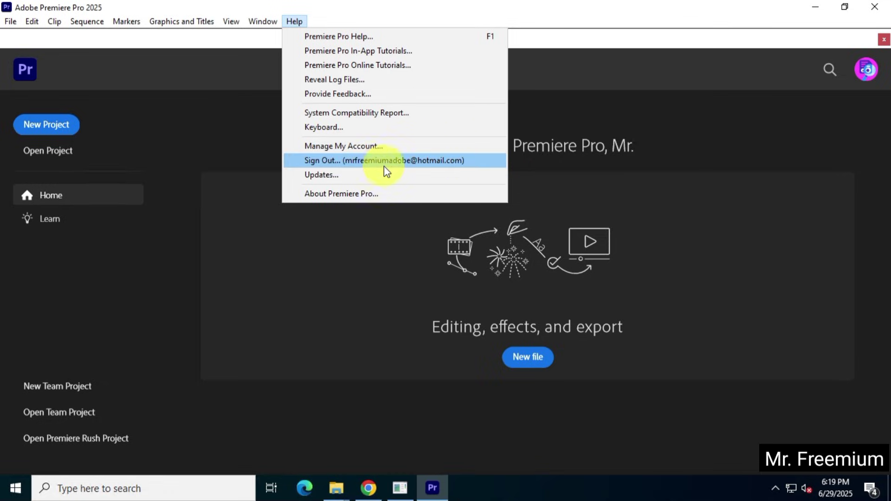
- Dismiss the help prompt and Home screen, then create a default Untitled project, skipping audio setup and import
{"action": "left_click", "coordinate": [662, 145]}
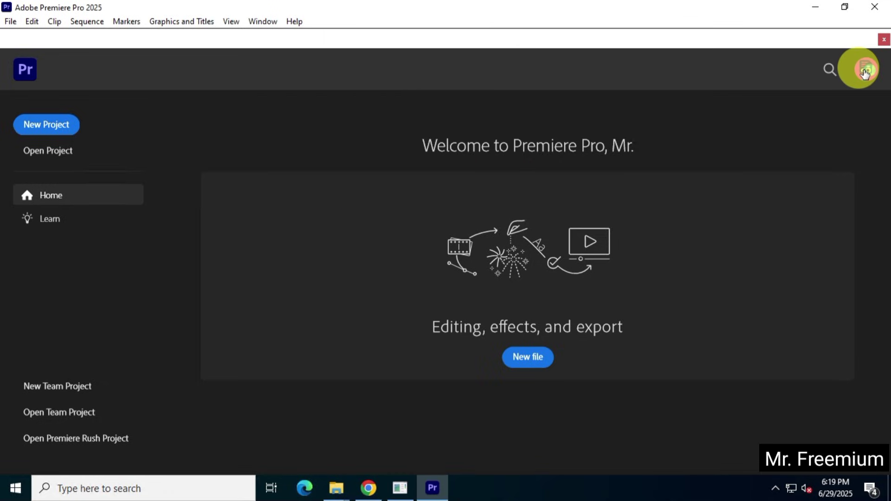
{"action": "left_click", "coordinate": [884, 39]}
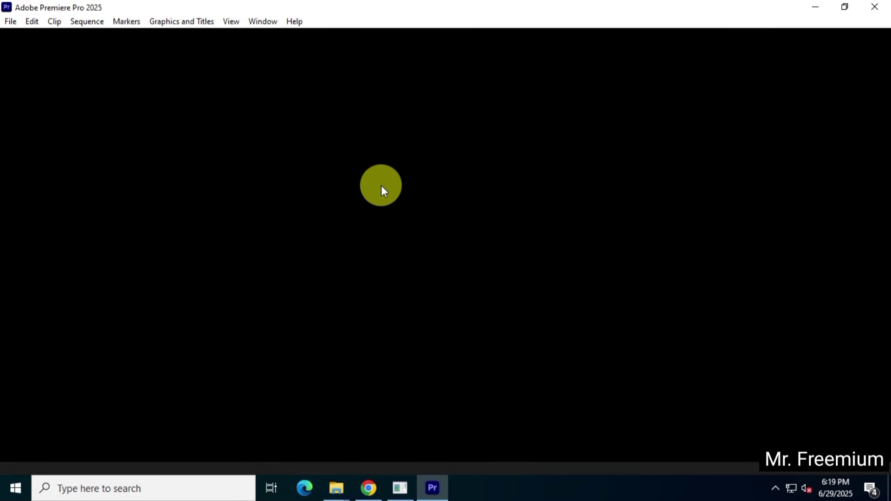
{"action": "left_click", "coordinate": [10, 22]}
{"action": "mouse_move", "coordinate": [31, 37]}
{"action": "left_click", "coordinate": [252, 36]}
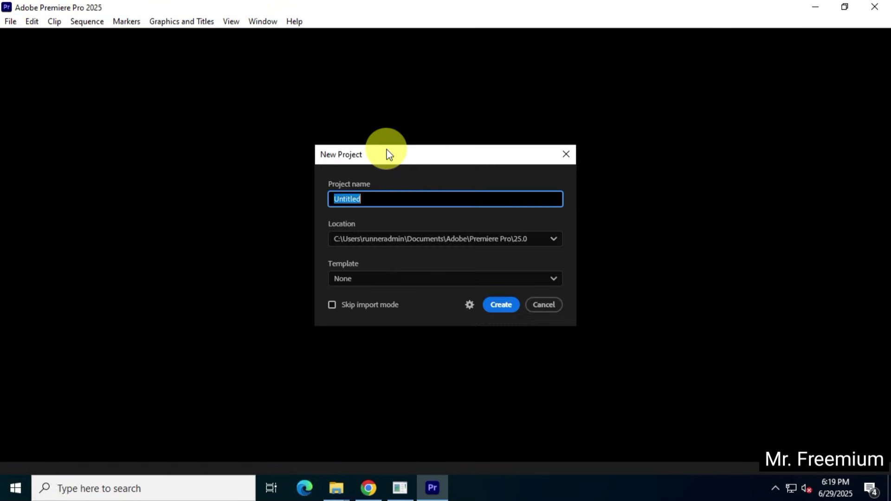
{"action": "left_click", "coordinate": [500, 302]}
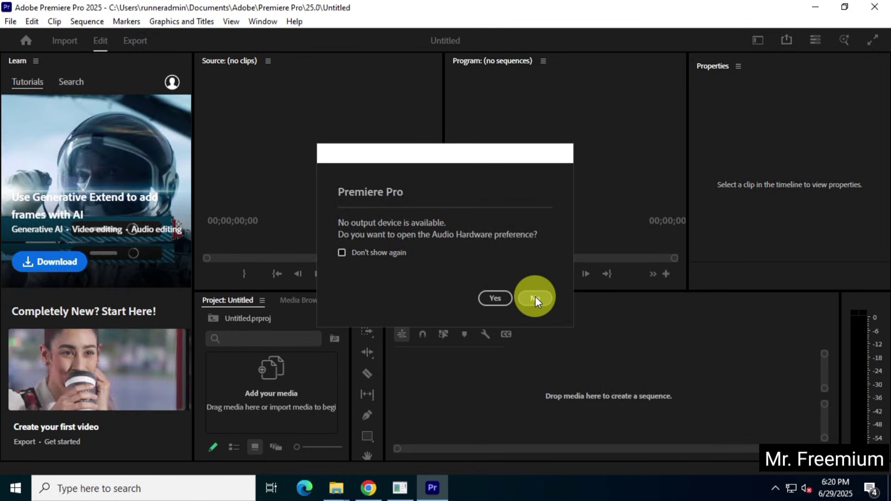
{"action": "left_click", "coordinate": [535, 298]}
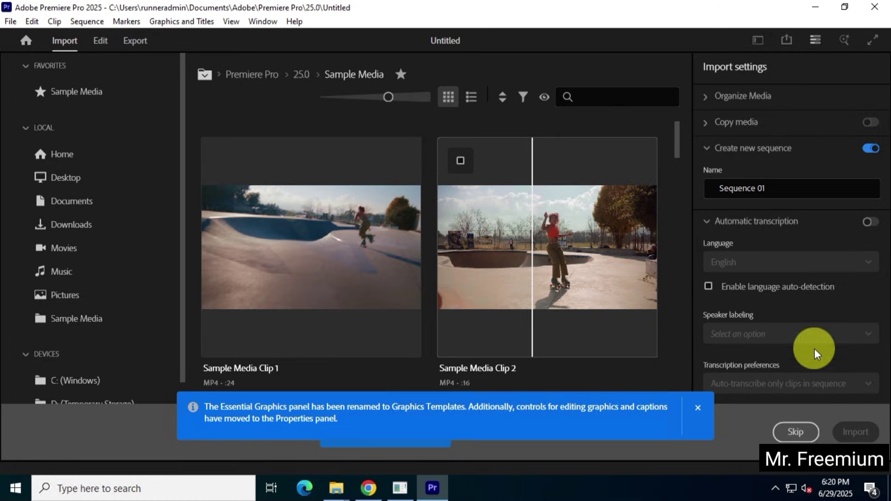
{"action": "left_click", "coordinate": [792, 428]}
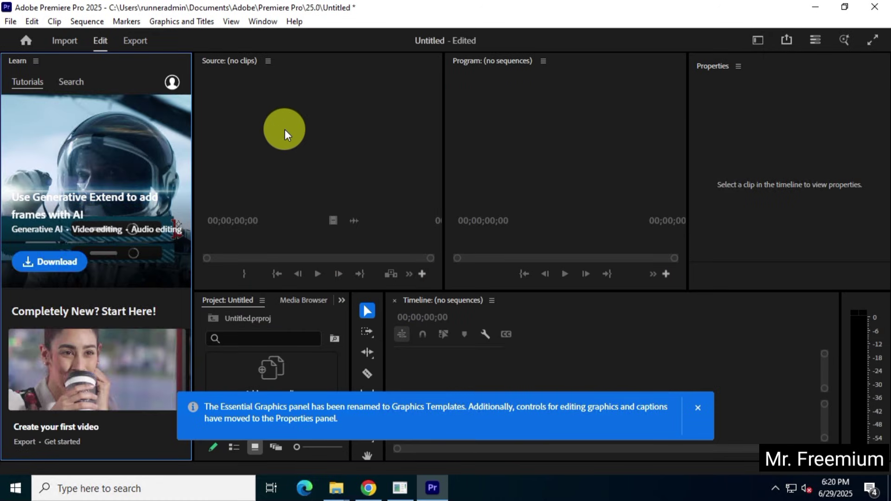
- Show the About Premiere Pro version information (25.3.0) and dismiss the Graphics Templates notice
{"action": "left_click", "coordinate": [295, 21]}
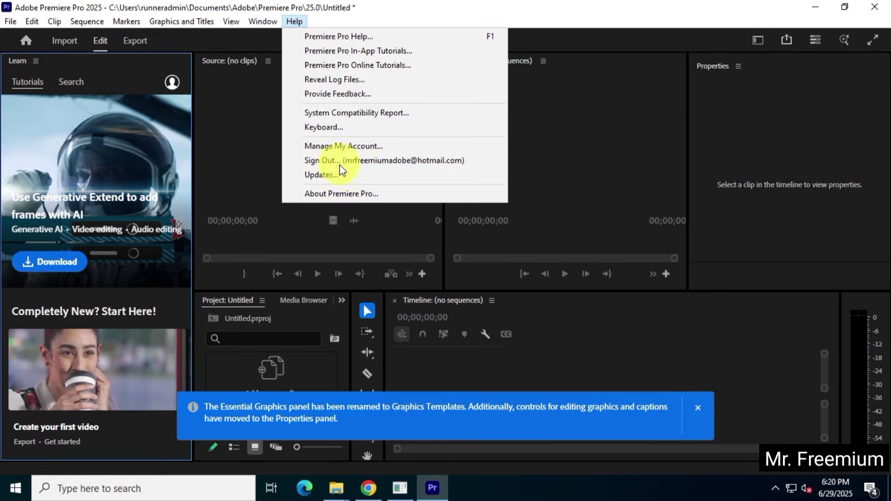
{"action": "left_click", "coordinate": [418, 194]}
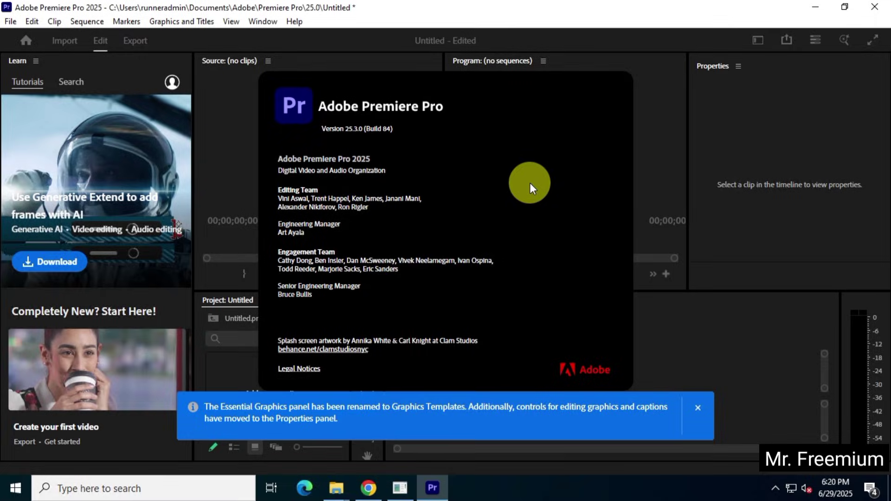
{"action": "left_click", "coordinate": [697, 408]}
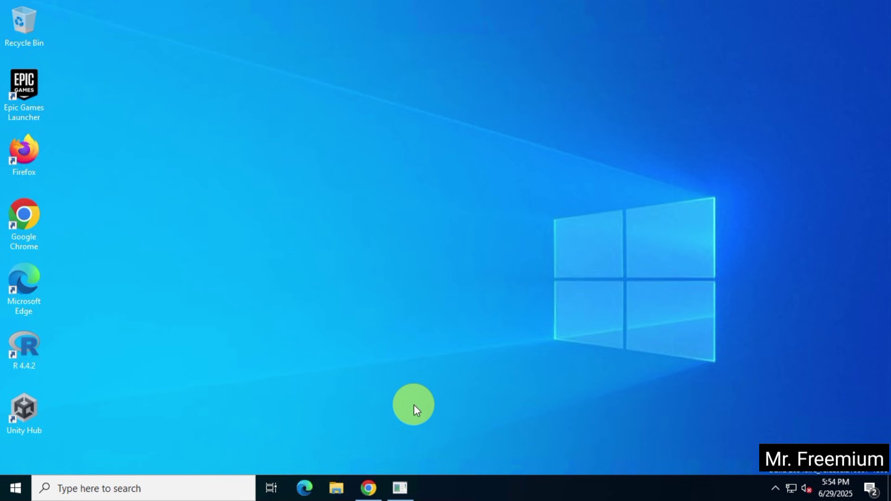
- Search Google in Chrome for 'adobe creative cloud' and look over the results
{"action": "left_click", "coordinate": [374, 485]}
{"action": "left_click", "coordinate": [322, 236]}
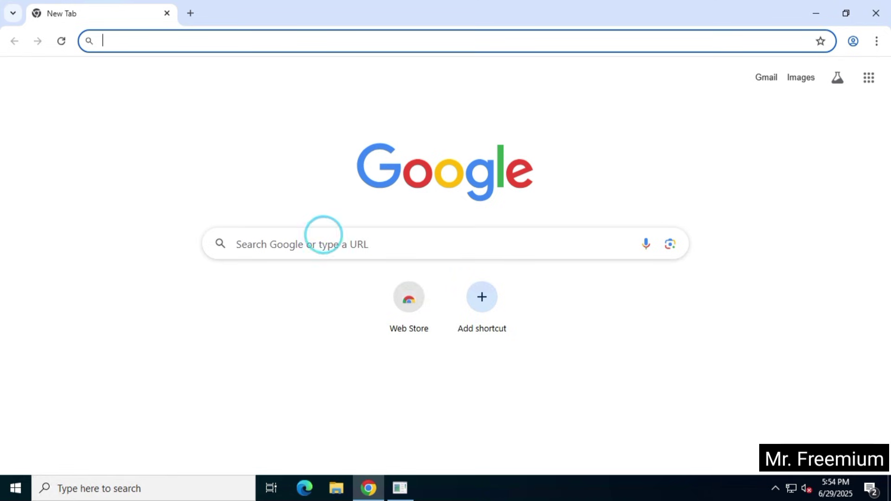
{"action": "type", "text": "adobe crea"}
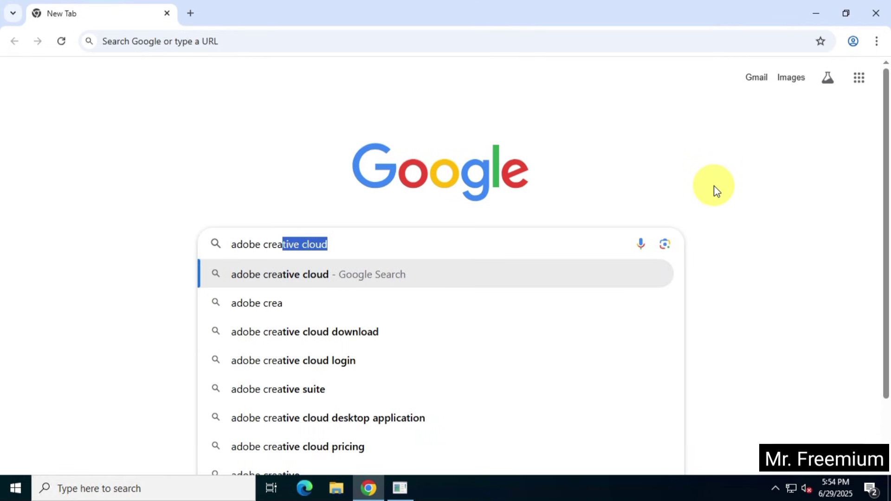
{"action": "key", "text": "ctrl+a"}
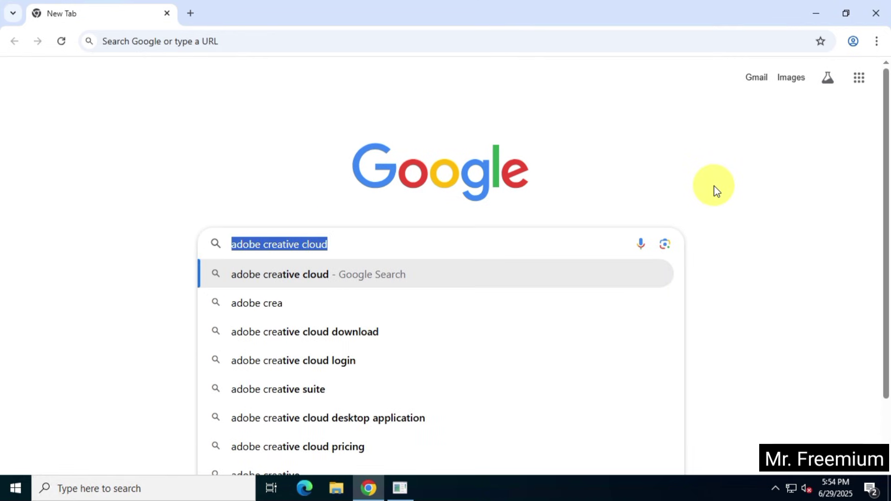
{"action": "key", "text": "Return"}
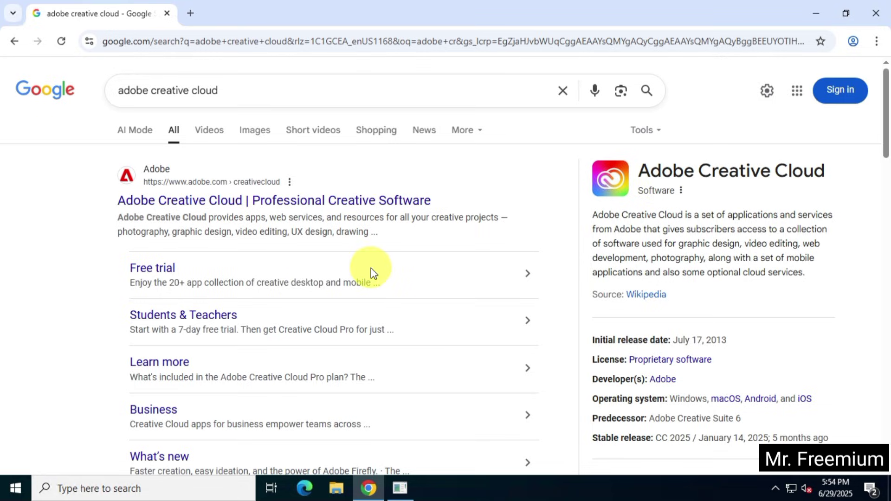
{"action": "scroll", "coordinate": [453, 296], "scroll_direction": "down", "scroll_amount": 10}
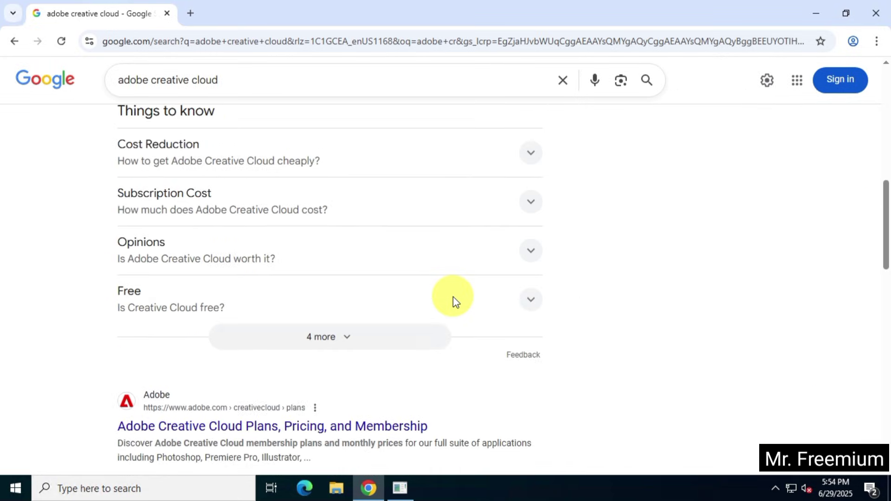
{"action": "scroll", "coordinate": [453, 297], "scroll_direction": "up", "scroll_amount": 1}
{"action": "scroll", "coordinate": [453, 296], "scroll_direction": "up", "scroll_amount": 9}
- Refine the query to 'adobe creative cloud download' and rerun the search
{"action": "left_click", "coordinate": [243, 84]}
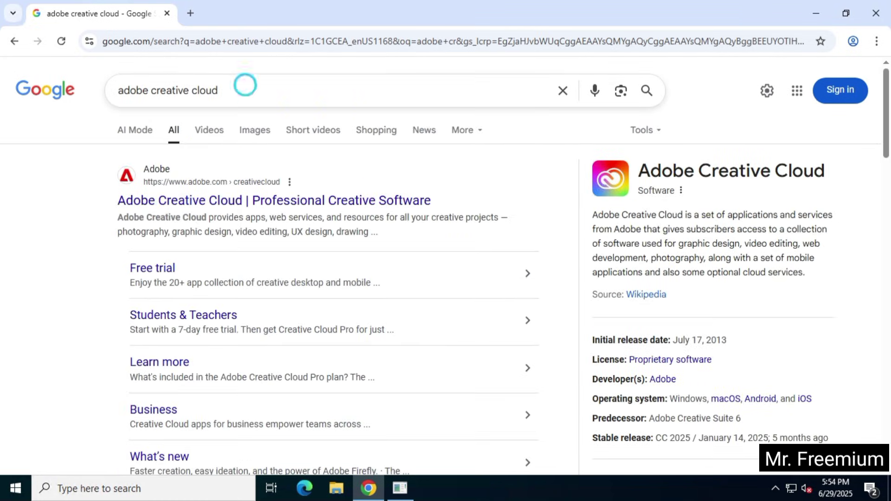
{"action": "type", "text": "dow"}
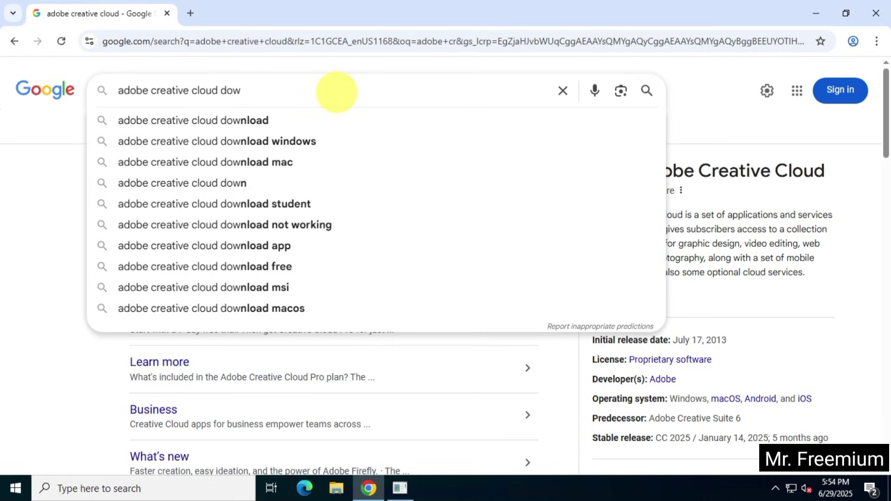
{"action": "type", "text": "nload"}
{"action": "key", "text": "Return"}
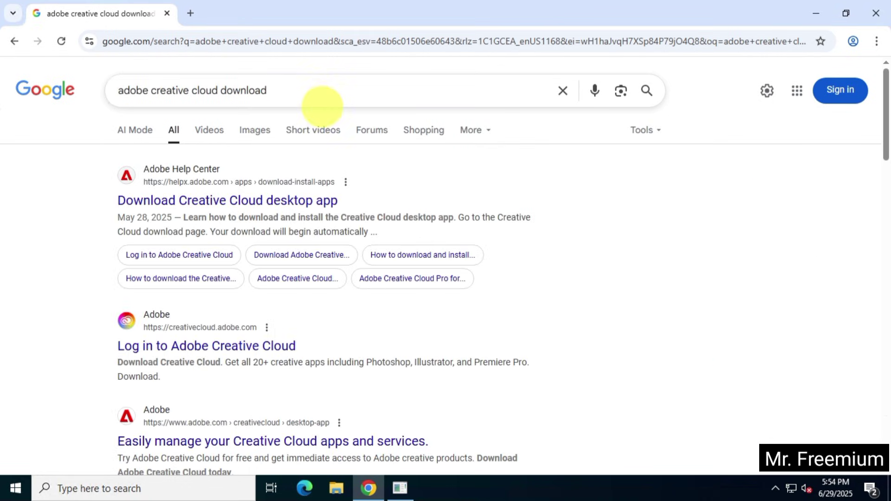
- Open the Download Creative Cloud article, download Creative_Cloud_Set-Up.exe, and show it in its folder
{"action": "left_click", "coordinate": [304, 204]}
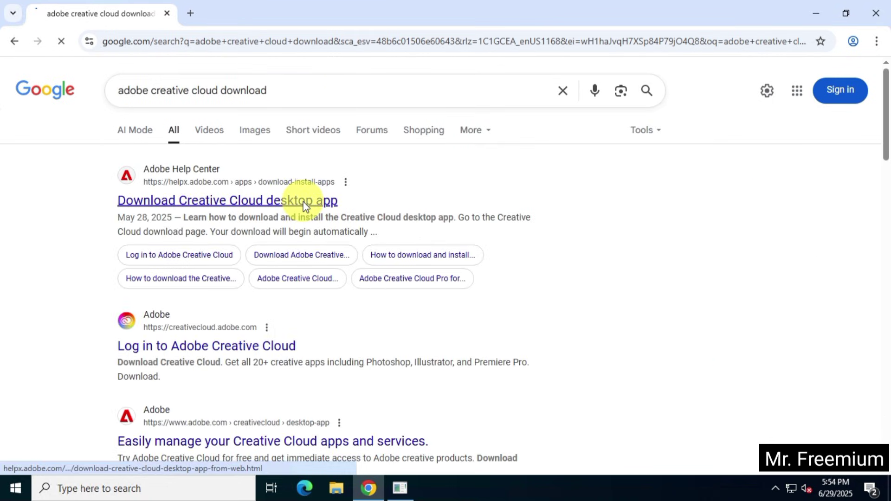
{"action": "scroll", "coordinate": [415, 262], "scroll_direction": "down", "scroll_amount": 8}
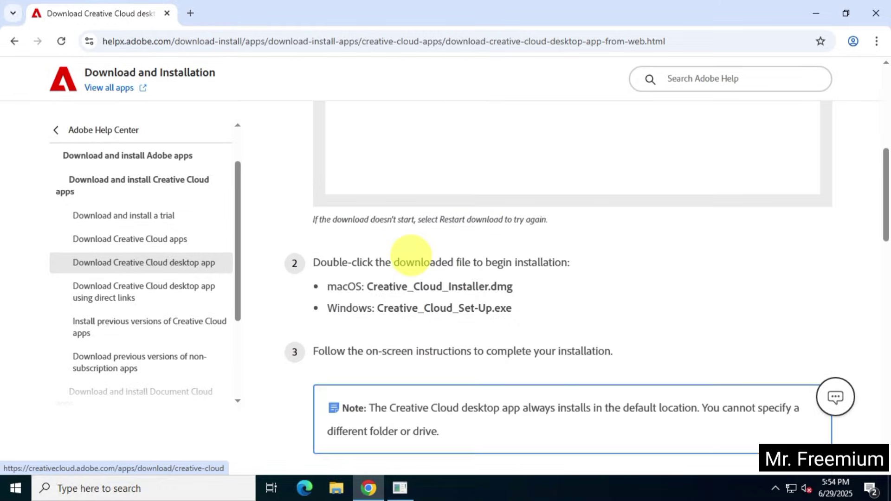
{"action": "scroll", "coordinate": [413, 258], "scroll_direction": "up", "scroll_amount": 8}
{"action": "left_click", "coordinate": [465, 297]}
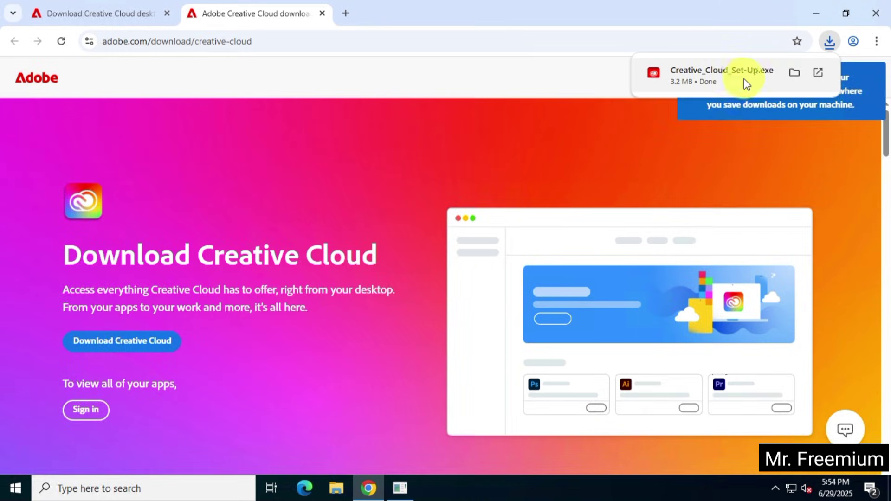
{"action": "left_click", "coordinate": [794, 73]}
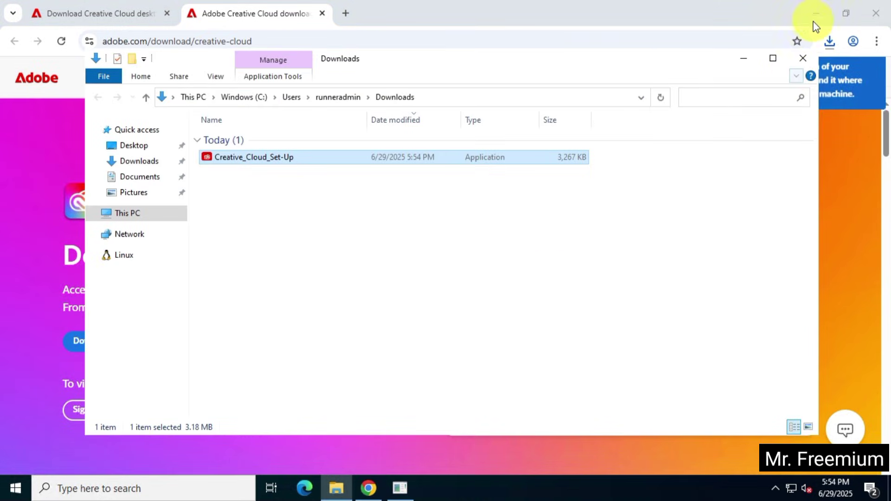
{"action": "left_click", "coordinate": [815, 16]}
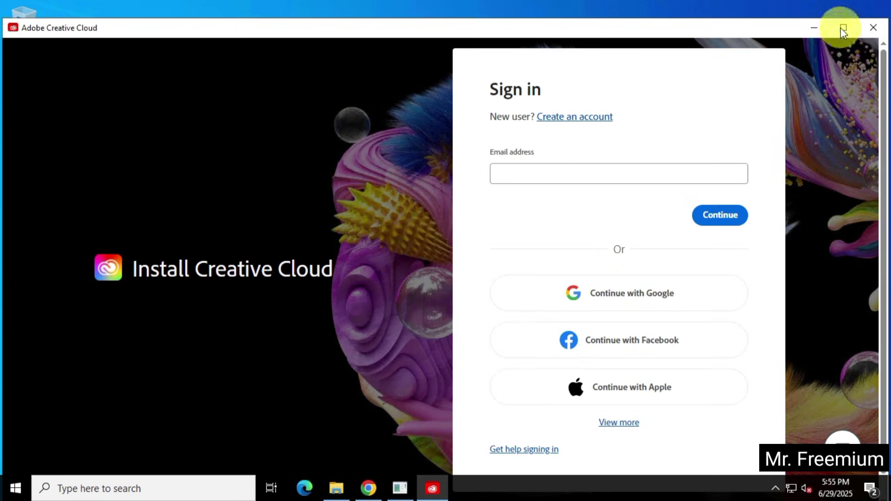
- Maximize the installer and enter the new account's e-mail and password to sign up
{"action": "left_click", "coordinate": [842, 29]}
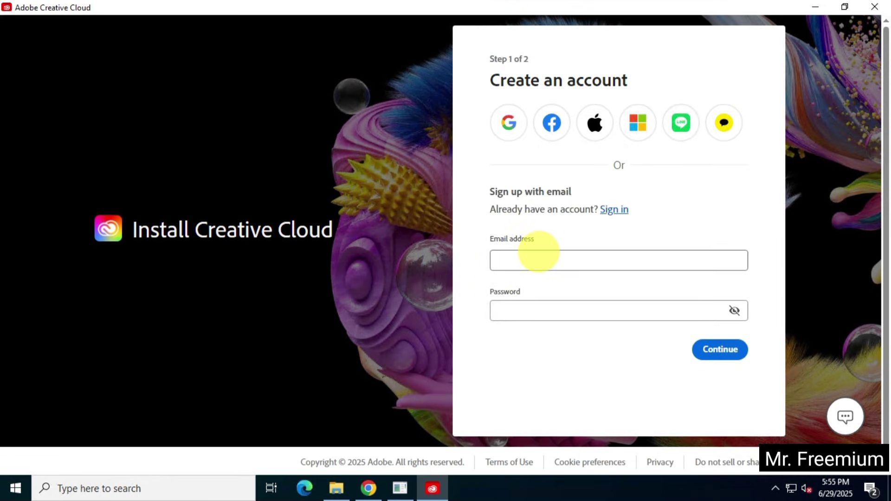
{"action": "left_click", "coordinate": [542, 253]}
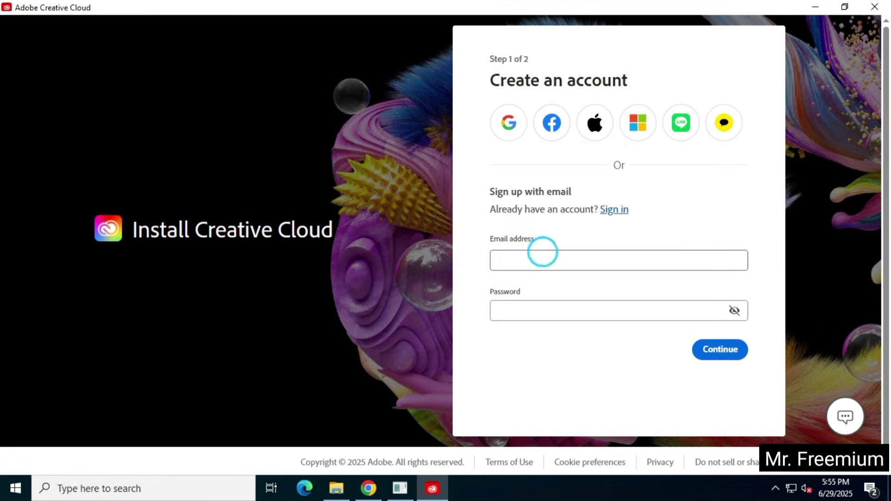
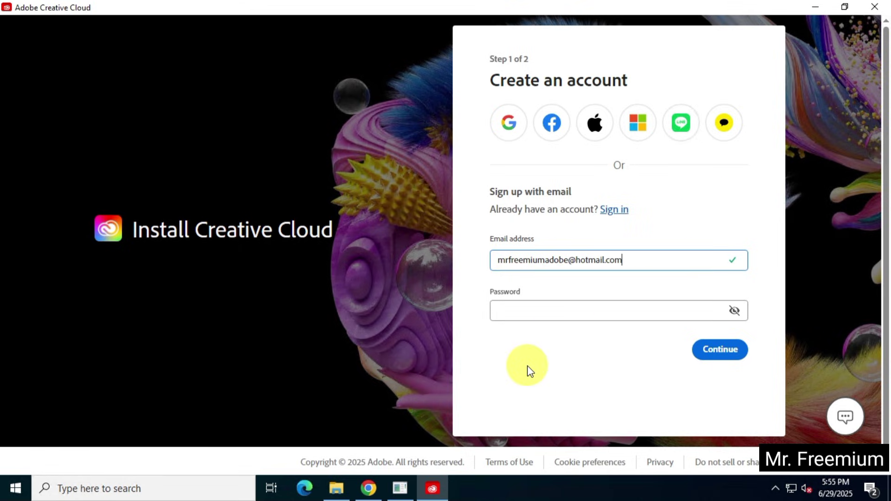
{"action": "left_click", "coordinate": [549, 307]}
{"action": "type", "text": "*********"}
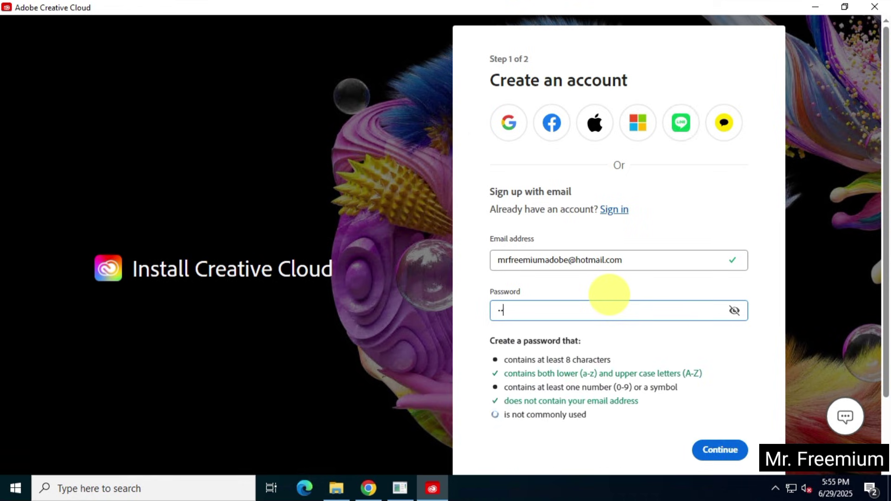
{"action": "type", "text": "**"}
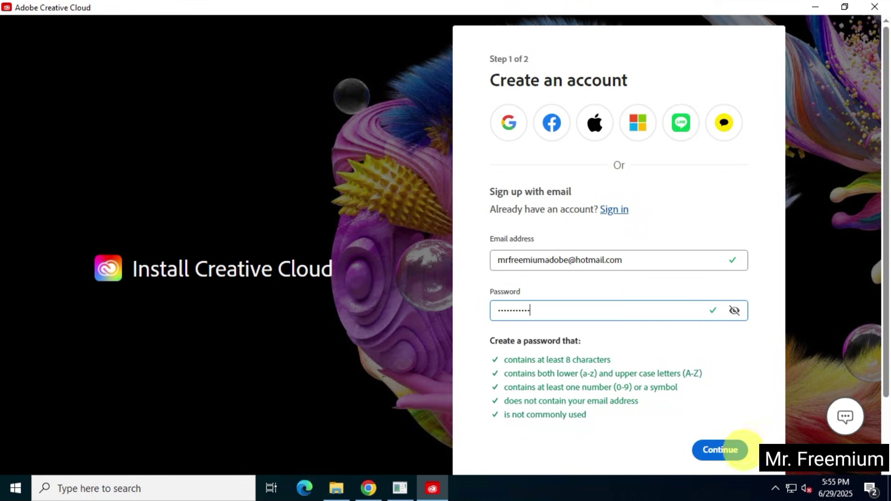
{"action": "left_click", "coordinate": [733, 450]}
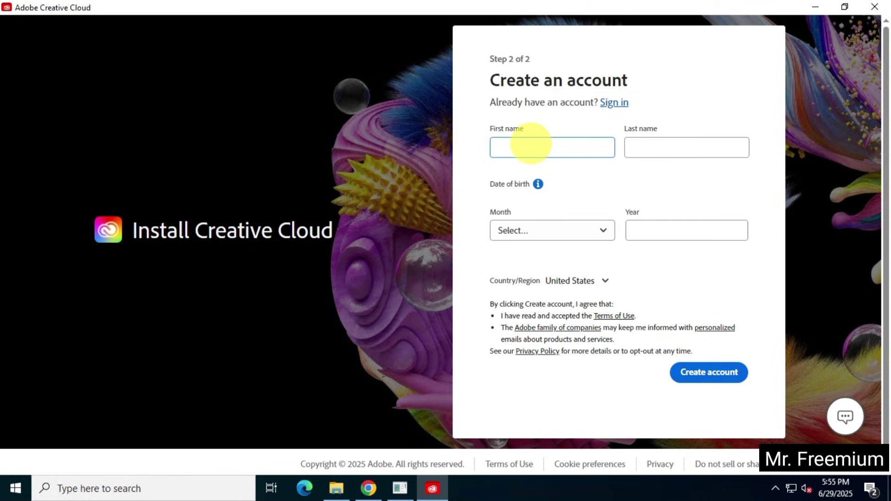
- Enter the account holder's name, set birth date to January 1995, and create the account
{"action": "type", "text": "MrFr"}
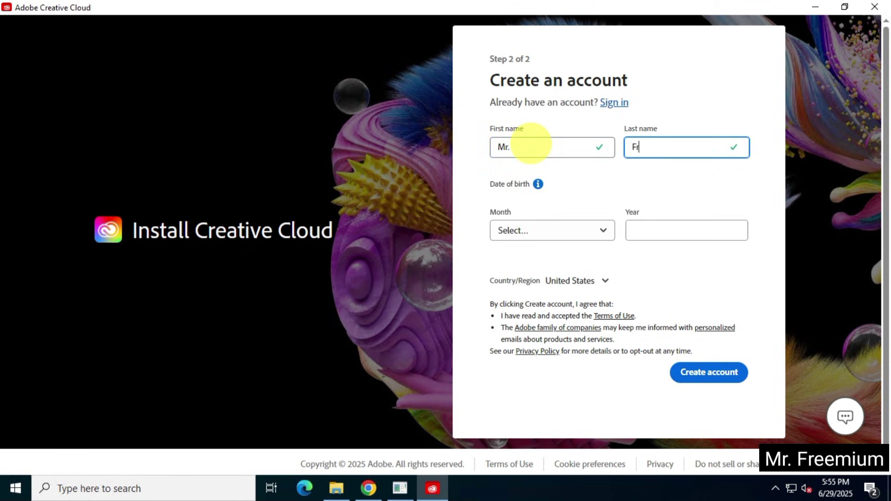
{"action": "type", "text": "eemium"}
{"action": "left_click", "coordinate": [552, 236]}
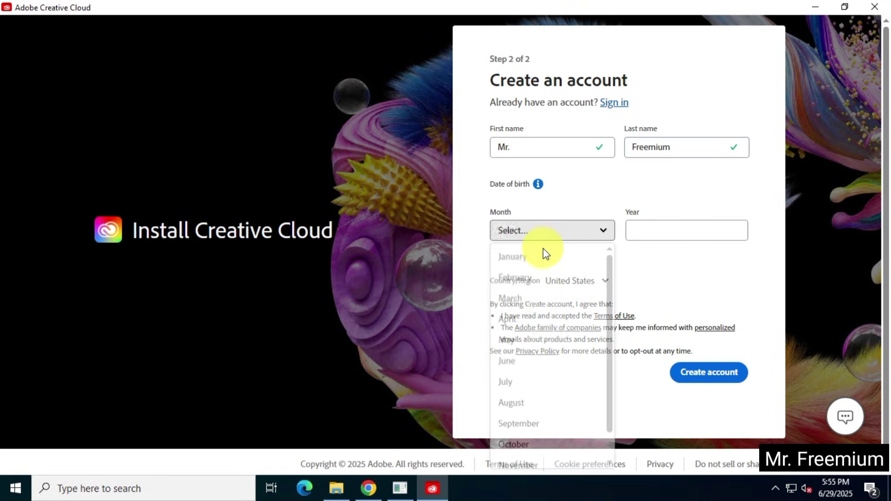
{"action": "left_click", "coordinate": [517, 256]}
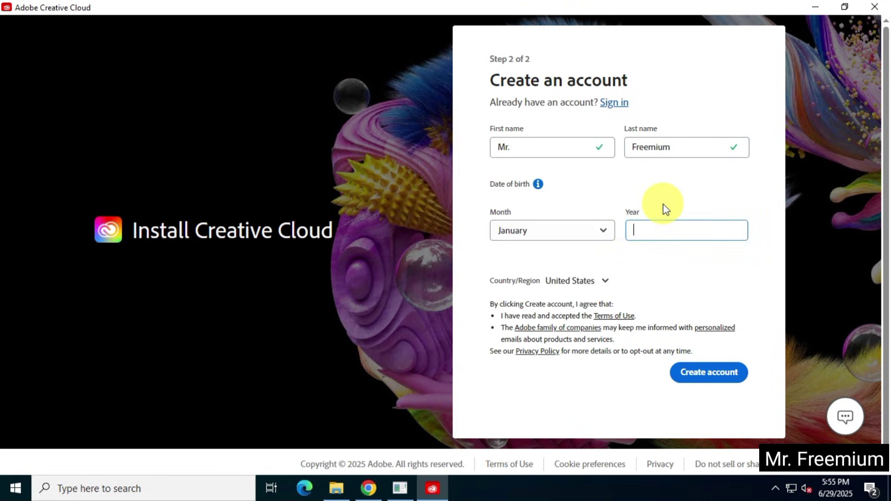
{"action": "type", "text": "1995"}
{"action": "left_click", "coordinate": [724, 376]}
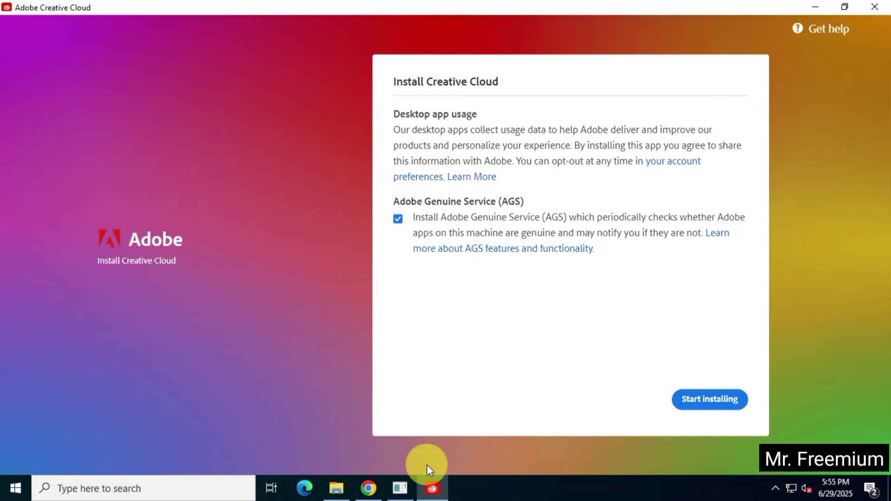
- Opt out of Adobe Genuine Service, begin installation, and skip the role and creative topics questions
{"action": "left_click", "coordinate": [398, 219]}
{"action": "left_click", "coordinate": [712, 401]}
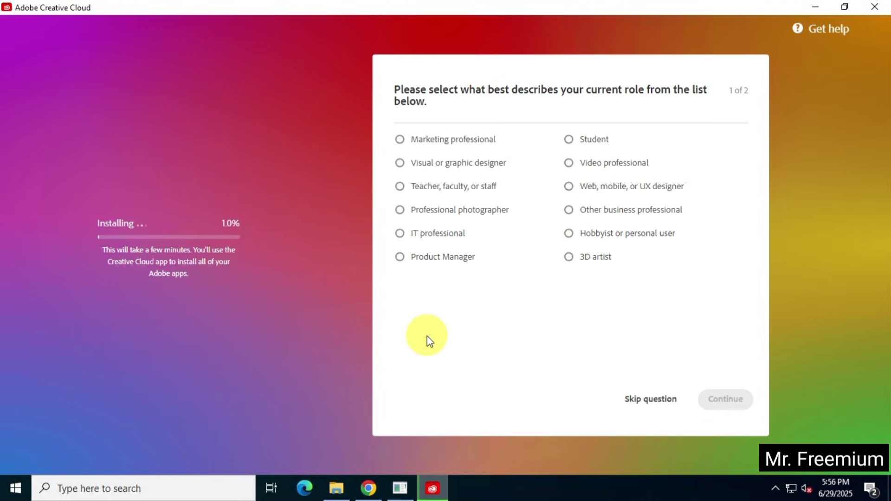
{"action": "left_click", "coordinate": [665, 402]}
{"action": "left_click", "coordinate": [667, 403]}
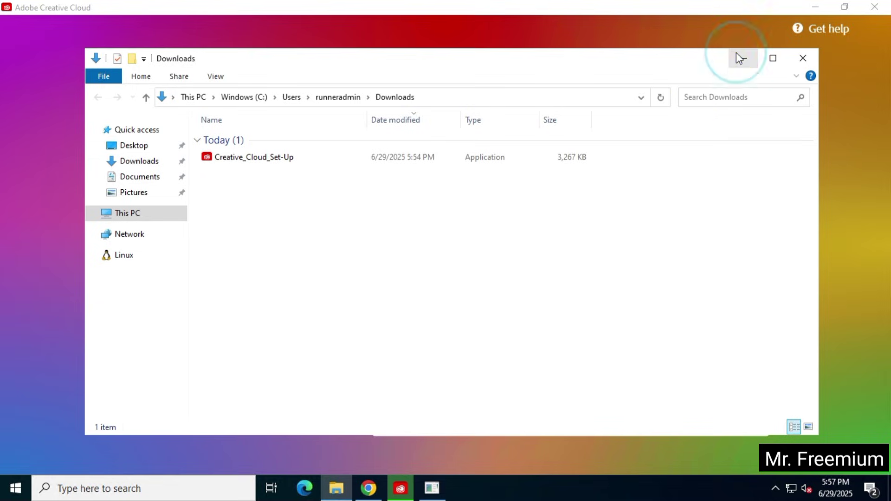
- Minimize the Downloads File Explorer window to reveal the Creative Cloud installer
{"action": "left_click", "coordinate": [742, 57]}
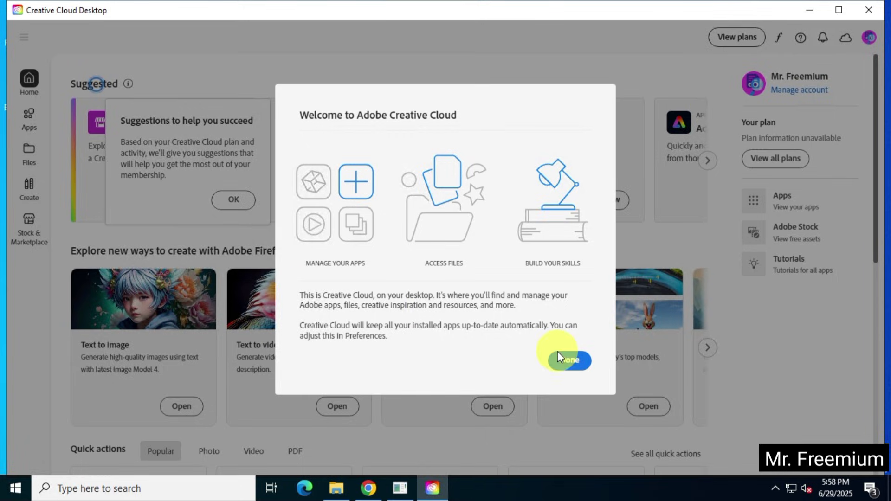
- Dismiss the Creative Cloud welcome, close Creative Cloud Desktop, and bring Chrome back
{"action": "left_click", "coordinate": [560, 364]}
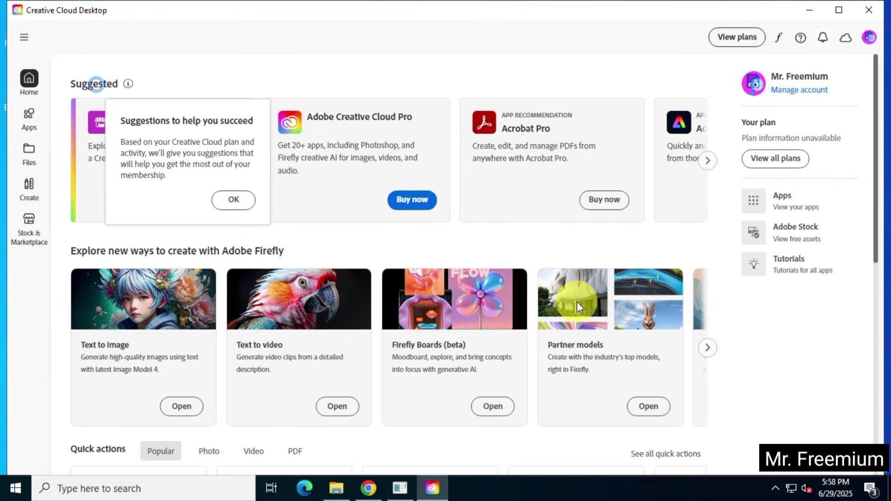
{"action": "left_click", "coordinate": [839, 10]}
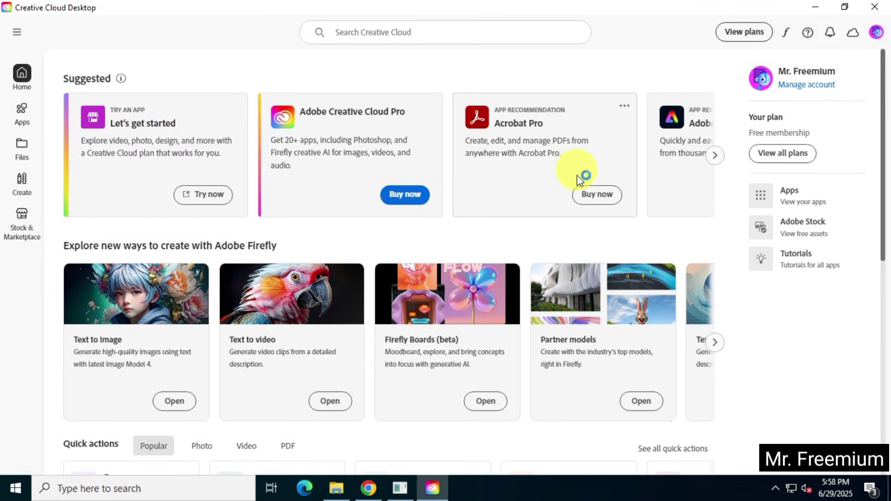
{"action": "left_click", "coordinate": [875, 7]}
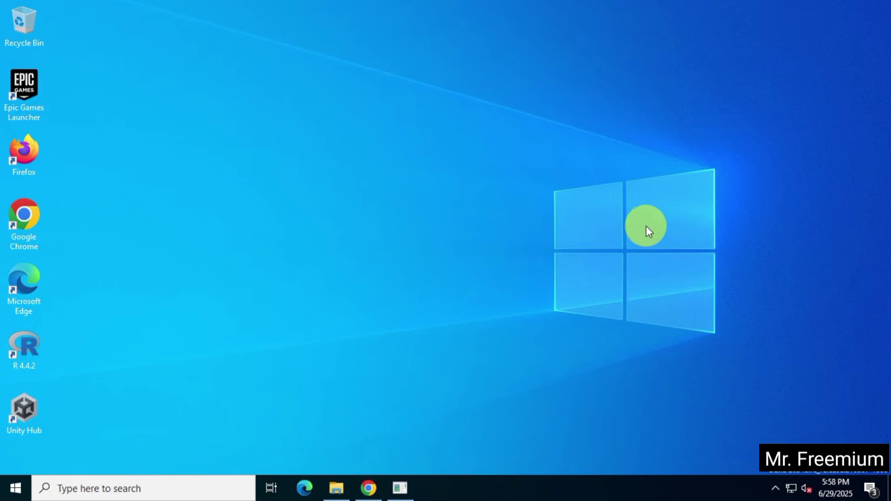
{"action": "left_click", "coordinate": [370, 486]}
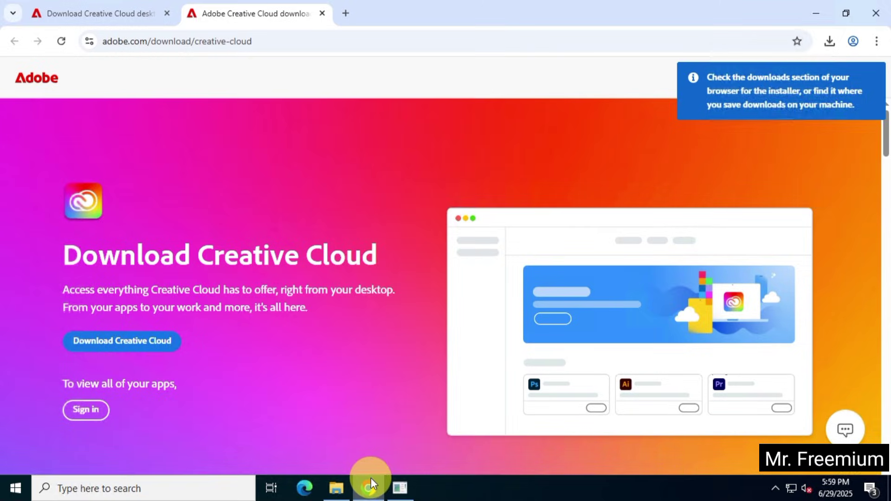
- Search 'adobe admin console' in a new tab and open the Creative Cloud Pro for teams Admin console result
{"action": "key", "text": "ctrl+t"}
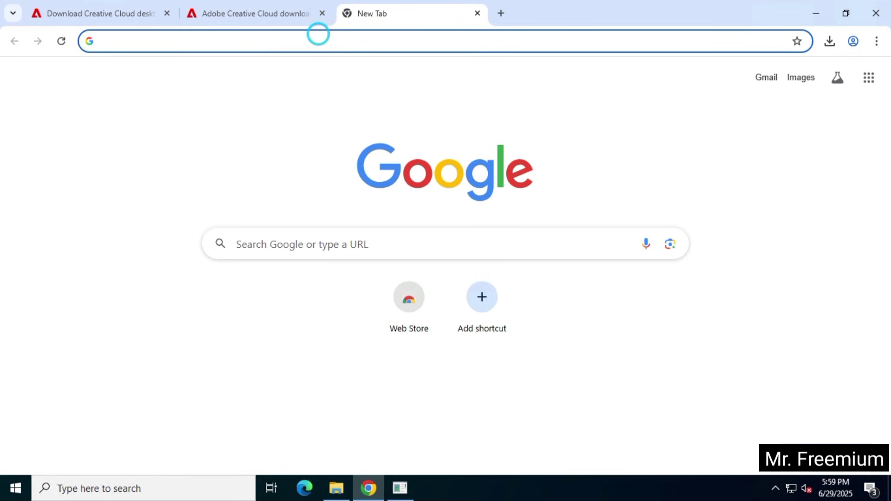
{"action": "left_click", "coordinate": [318, 37]}
{"action": "type", "text": "adobe"}
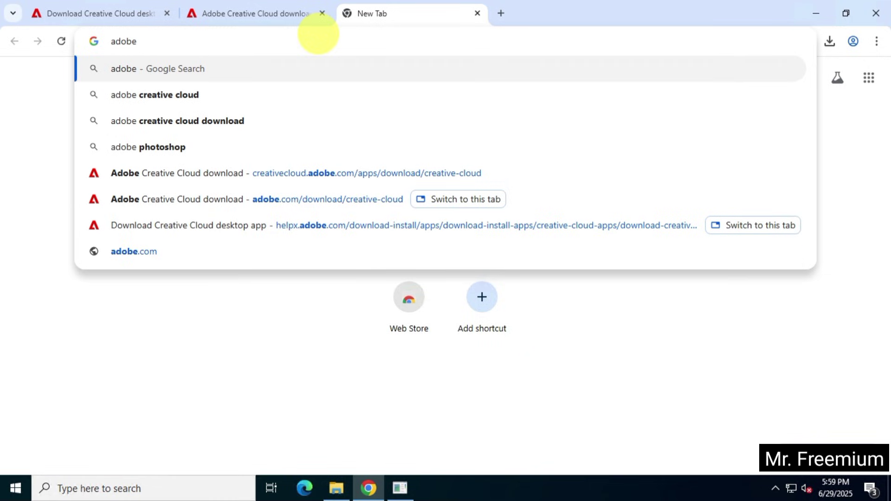
{"action": "type", "text": " admin"}
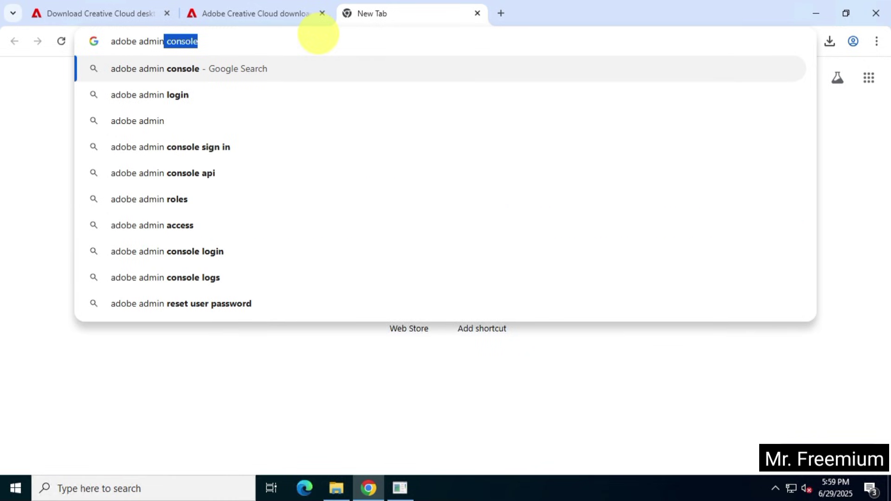
{"action": "key", "text": "ctrl+a"}
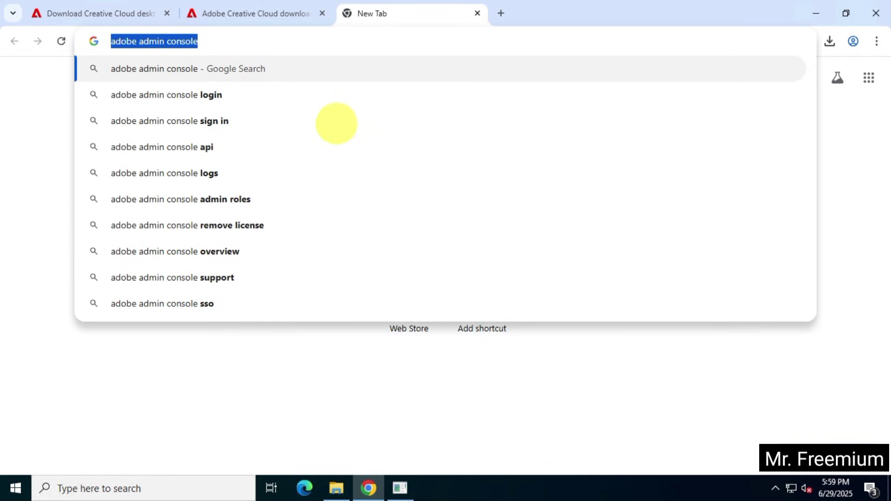
{"action": "key", "text": "Return"}
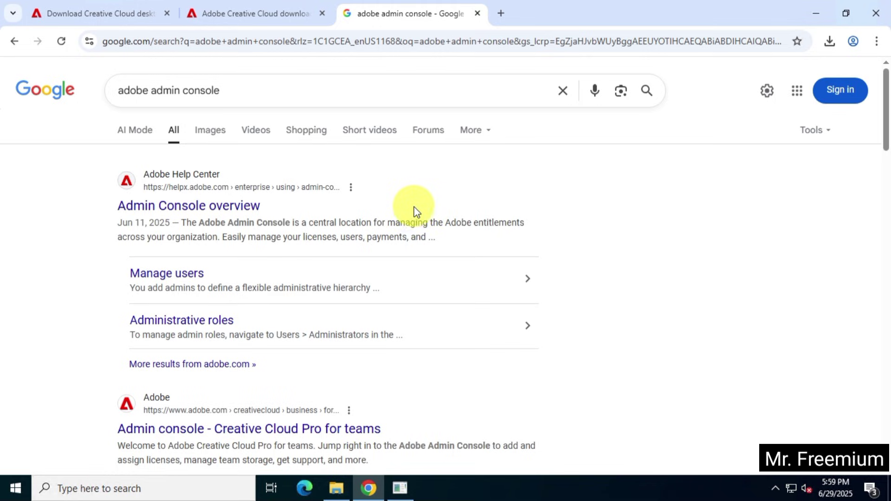
{"action": "scroll", "coordinate": [360, 275], "scroll_direction": "down", "scroll_amount": 3}
{"action": "scroll", "coordinate": [361, 276], "scroll_direction": "down", "scroll_amount": 3}
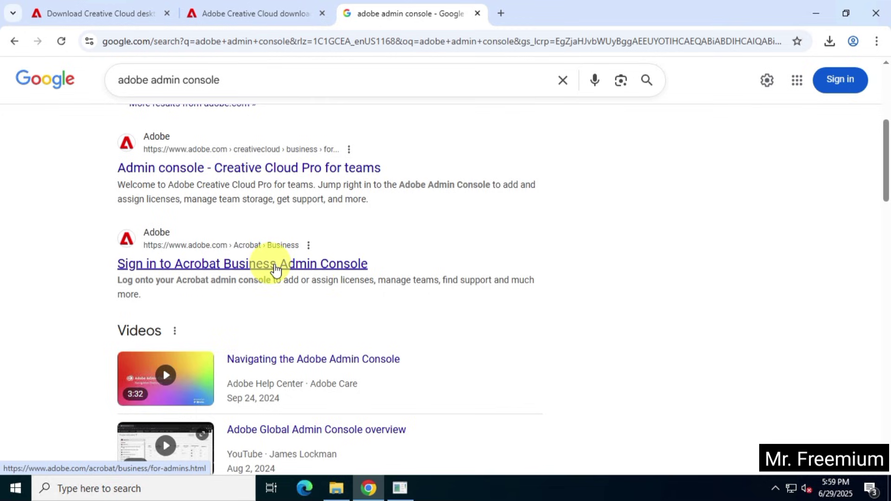
{"action": "scroll", "coordinate": [346, 267], "scroll_direction": "up", "scroll_amount": 3}
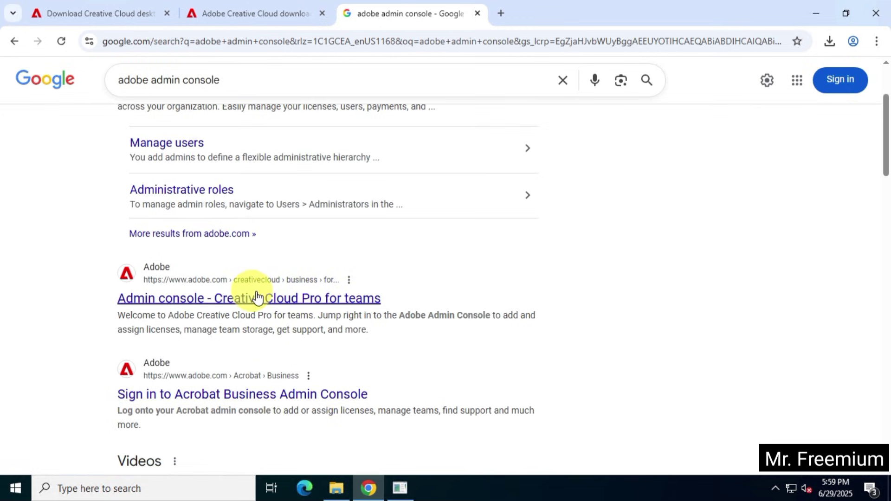
{"action": "left_click", "coordinate": [318, 302]}
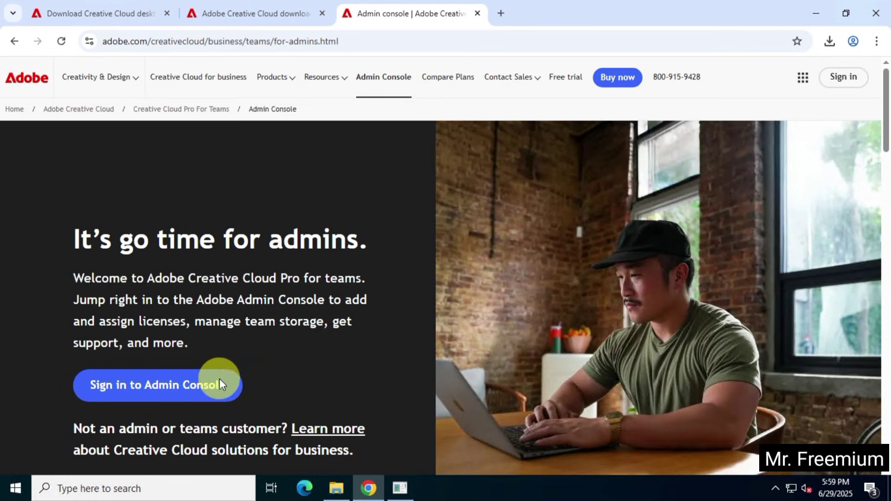
- Sign in to the Admin Console with the account e-mail and password, declining password saving and the phone prompt
{"action": "left_click", "coordinate": [221, 383]}
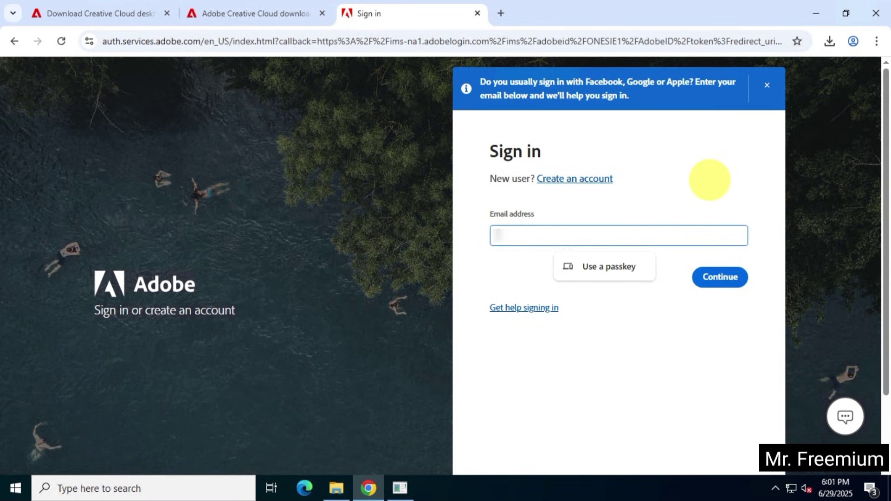
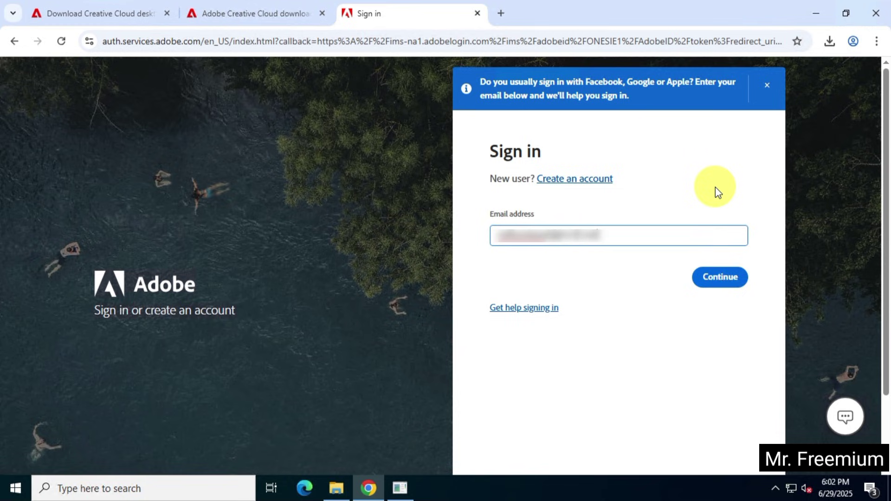
{"action": "left_click", "coordinate": [723, 269]}
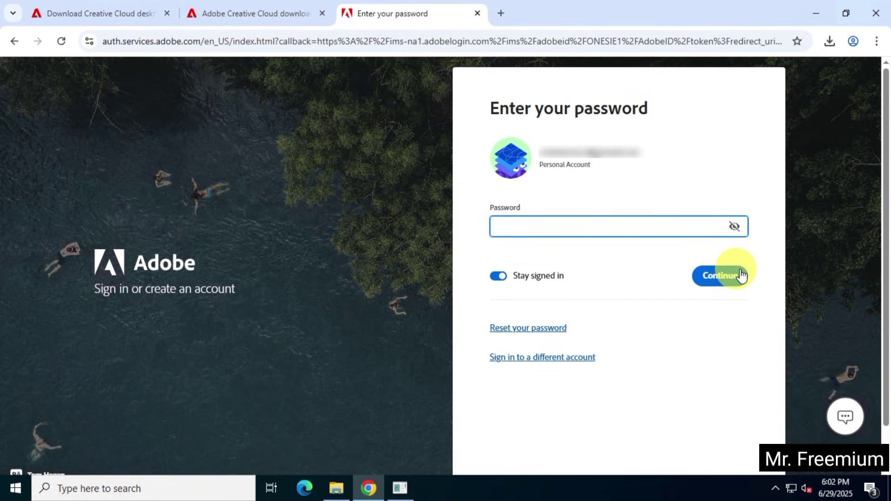
{"action": "type", "text": "••••••••"}
{"action": "left_click", "coordinate": [741, 277]}
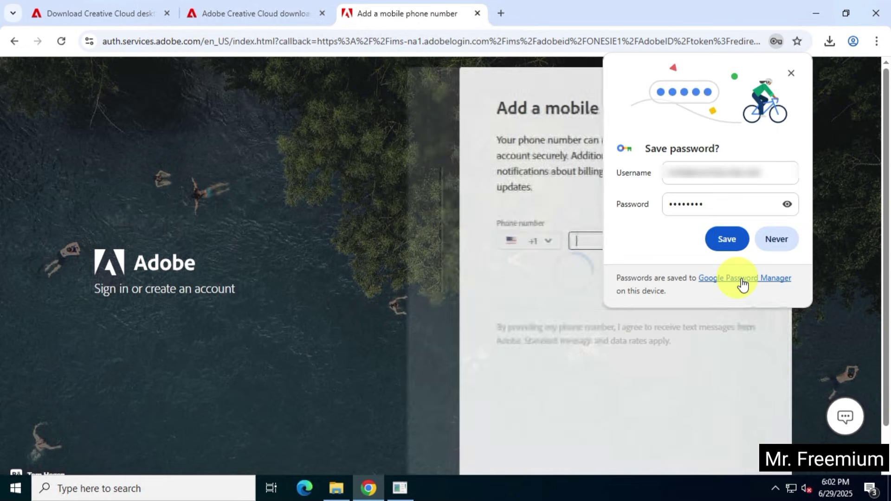
{"action": "left_click", "coordinate": [784, 243]}
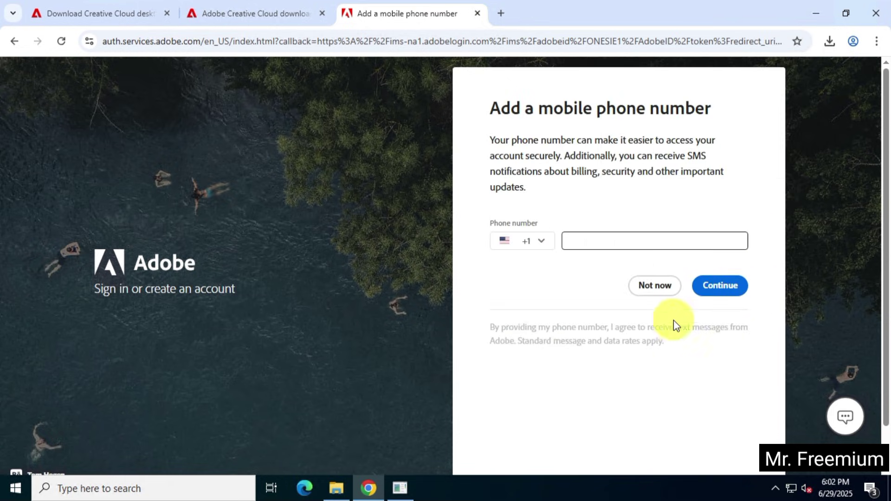
{"action": "left_click", "coordinate": [653, 284]}
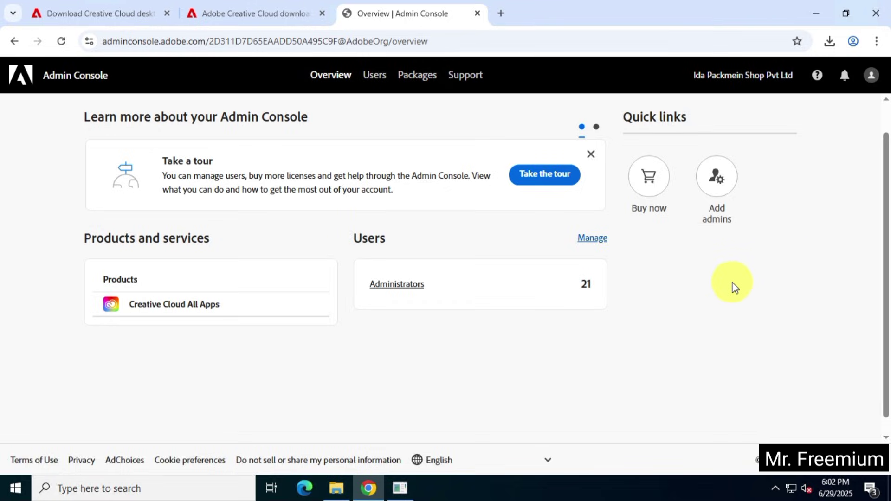
- Open Packages > Pre-generated packages and download the Premiere Pro 25.3 package (Premiere Pro_en_US_WIN_64.zip)
{"action": "left_click", "coordinate": [417, 76]}
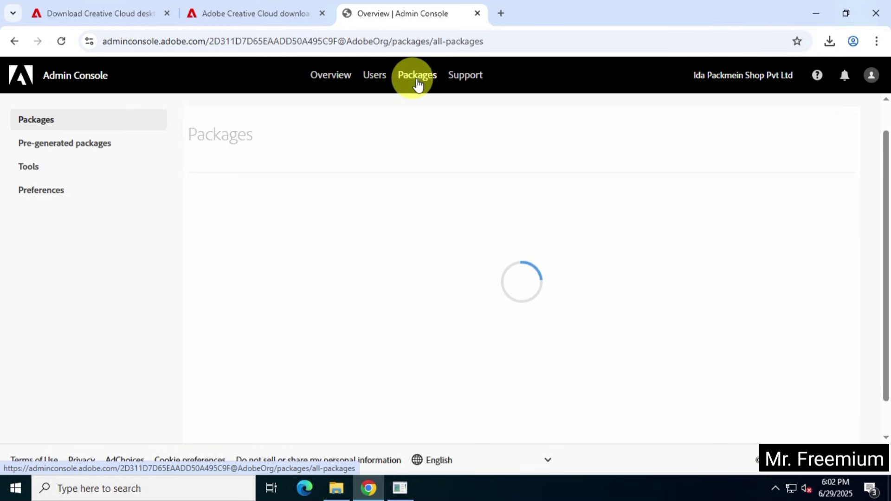
{"action": "left_click", "coordinate": [103, 150]}
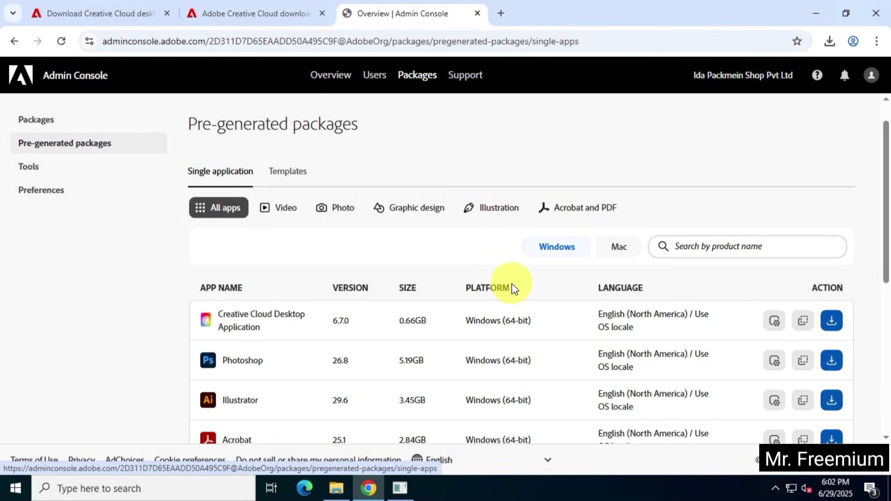
{"action": "scroll", "coordinate": [881, 260], "scroll_direction": "down", "scroll_amount": 4}
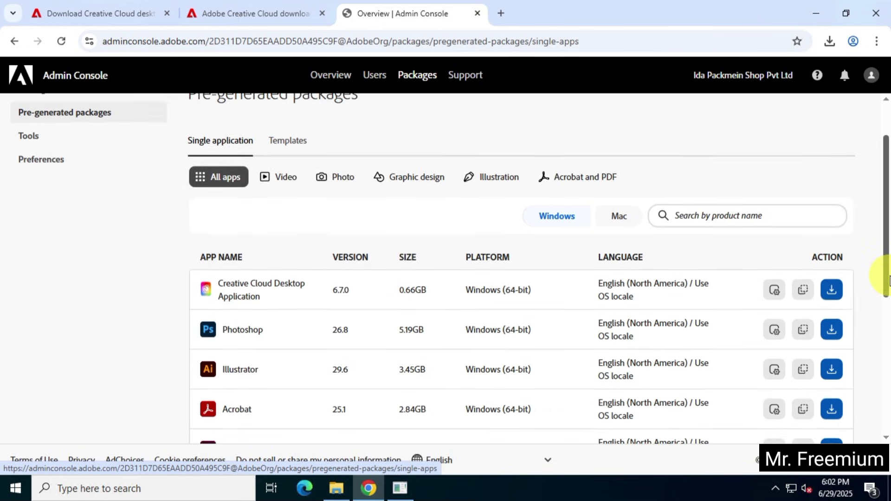
{"action": "scroll", "coordinate": [884, 267], "scroll_direction": "down", "scroll_amount": 3}
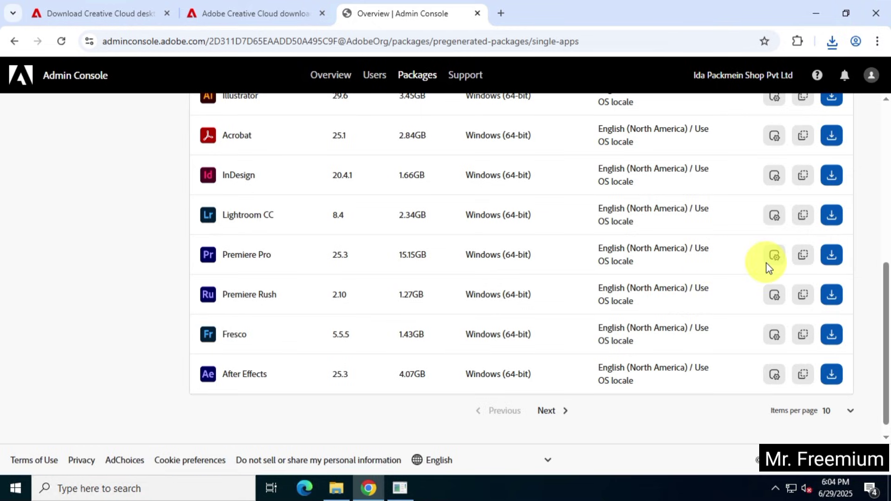
{"action": "left_click", "coordinate": [831, 255]}
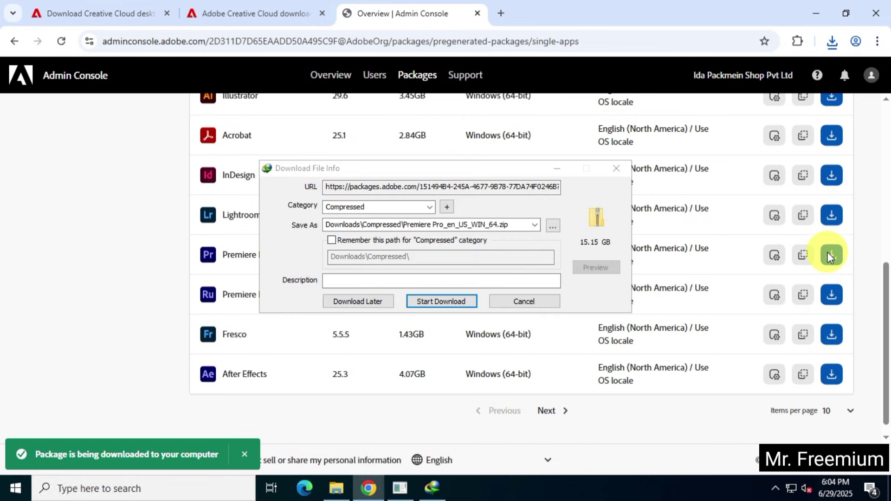
- Dismiss the IDM tip and start downloading Premiere Pro_en_US_WIN_64.zip into Downloads\Compressed
{"action": "left_click", "coordinate": [623, 400]}
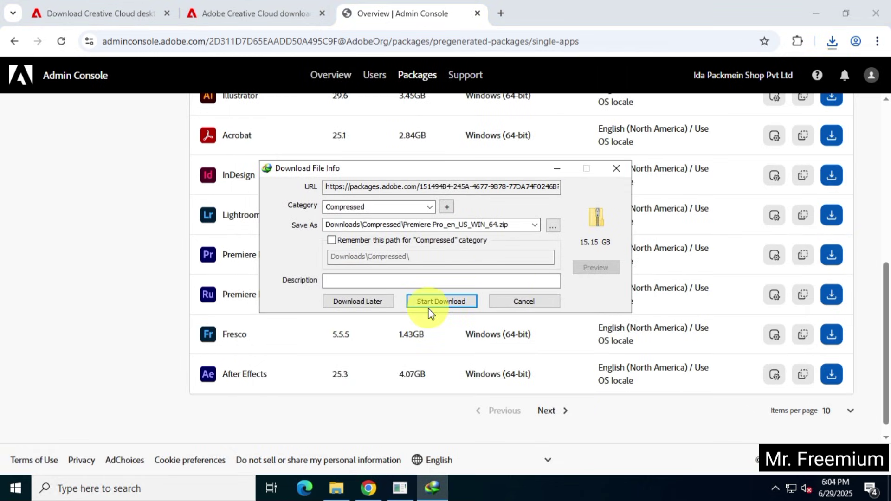
{"action": "left_click", "coordinate": [454, 303]}
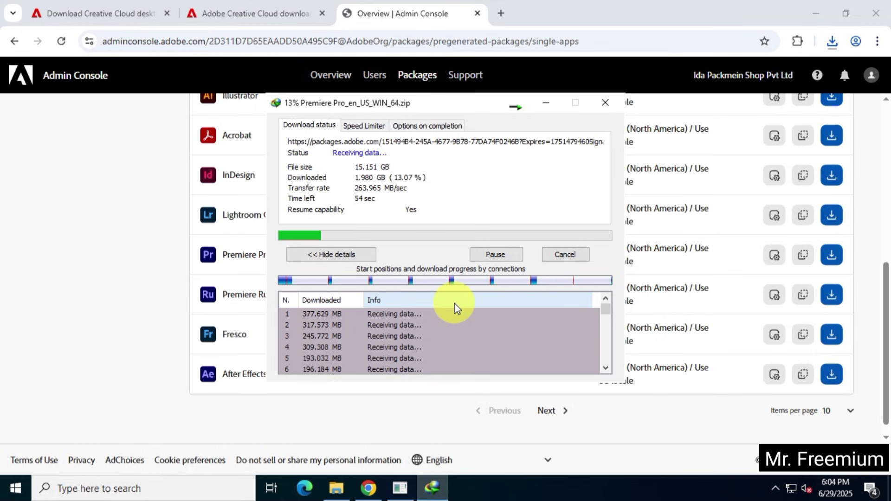
- Minimize Chrome and wait for the 15.15 GB Premiere Pro zip to finish downloading
{"action": "left_click", "coordinate": [816, 14]}
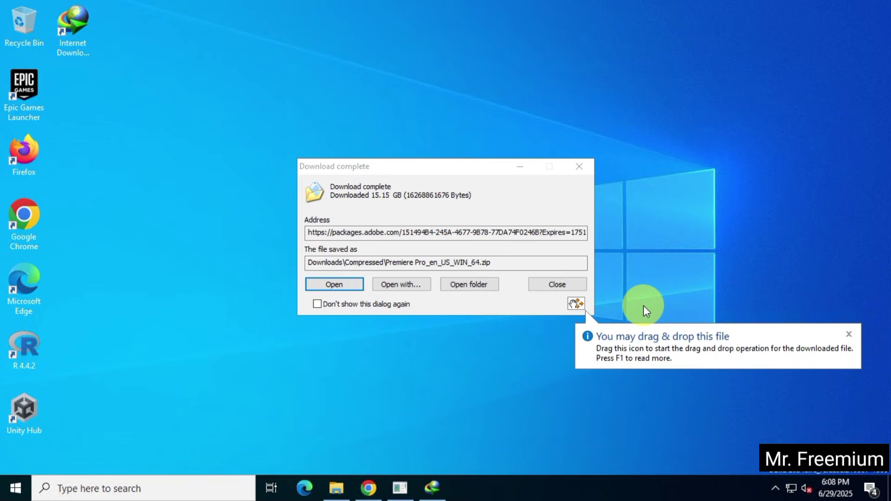
- Open the Compressed folder and extract Premiere Pro_en_US_WIN_64.zip there with 7-Zip Extract Here
{"action": "left_click", "coordinate": [465, 285]}
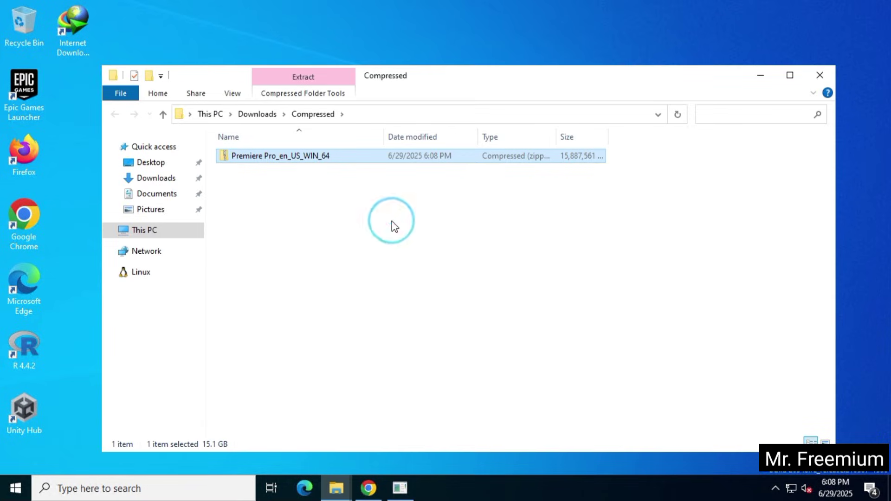
{"action": "left_click", "coordinate": [394, 226]}
{"action": "left_click", "coordinate": [332, 156]}
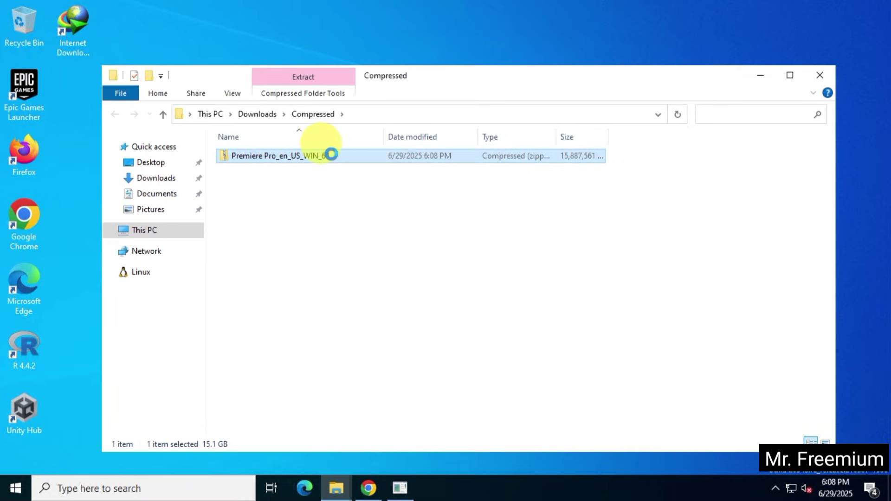
{"action": "right_click", "coordinate": [331, 155]}
{"action": "mouse_move", "coordinate": [385, 212]}
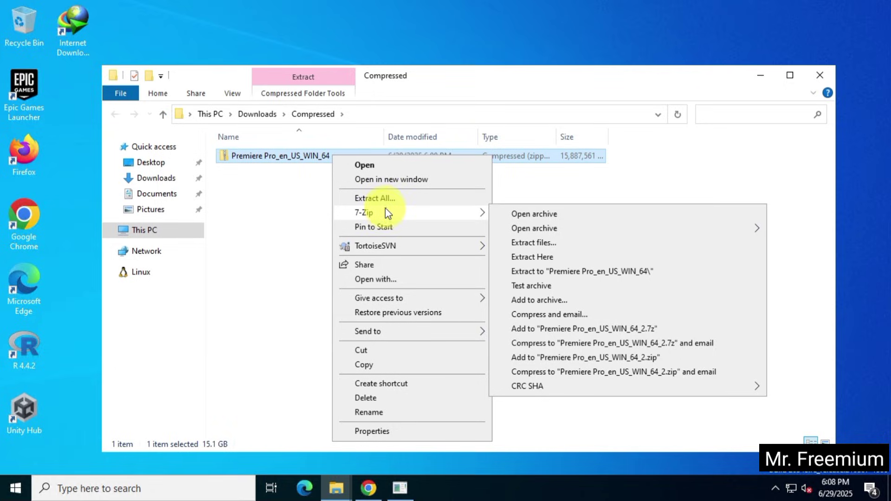
{"action": "left_click", "coordinate": [380, 166]}
{"action": "left_click", "coordinate": [163, 148]}
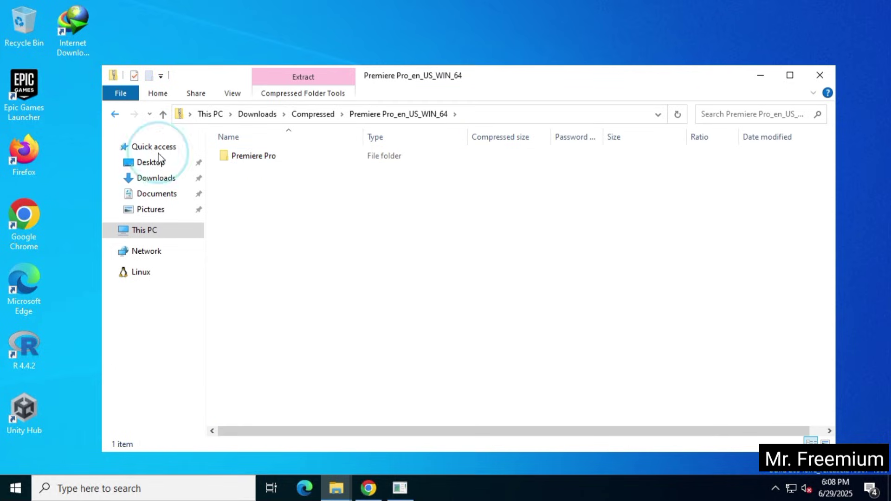
{"action": "key", "text": "alt+Left"}
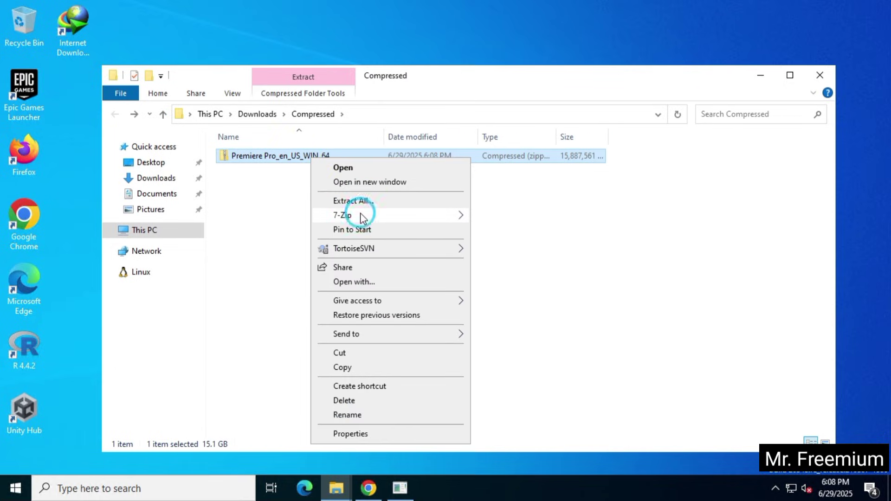
{"action": "mouse_move", "coordinate": [455, 215]}
{"action": "left_click", "coordinate": [522, 259]}
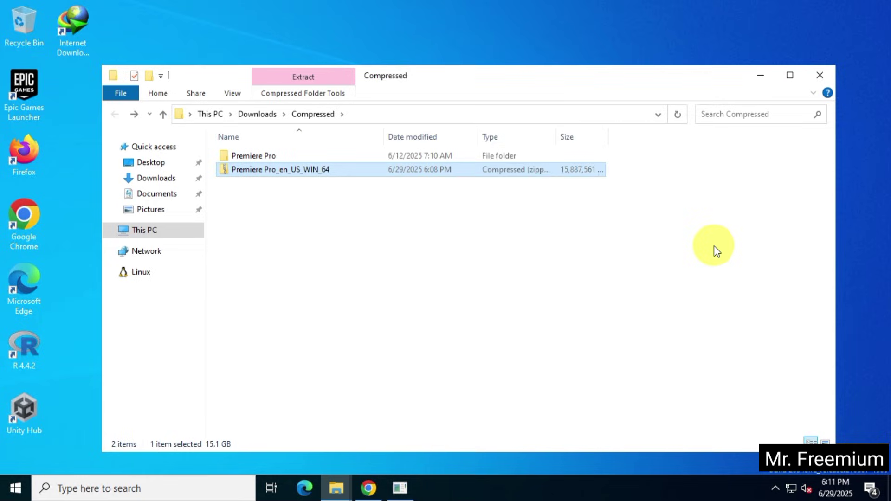
- Go into the extracted Premiere Pro\Build folder and run setup
{"action": "left_click", "coordinate": [657, 260]}
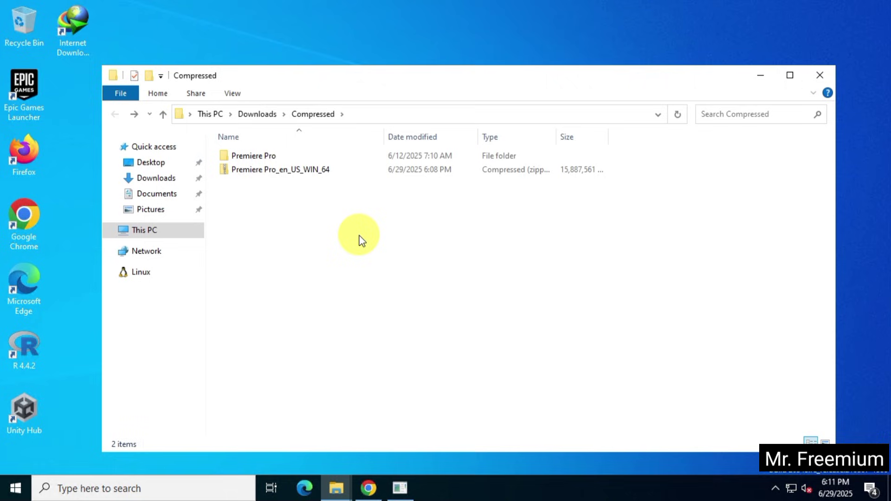
{"action": "double_click", "coordinate": [273, 156]}
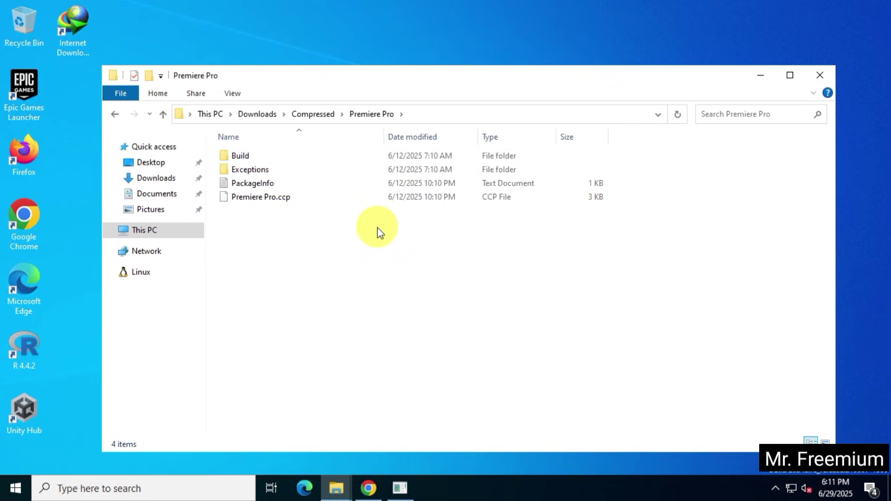
{"action": "double_click", "coordinate": [274, 156]}
{"action": "left_click", "coordinate": [277, 196]}
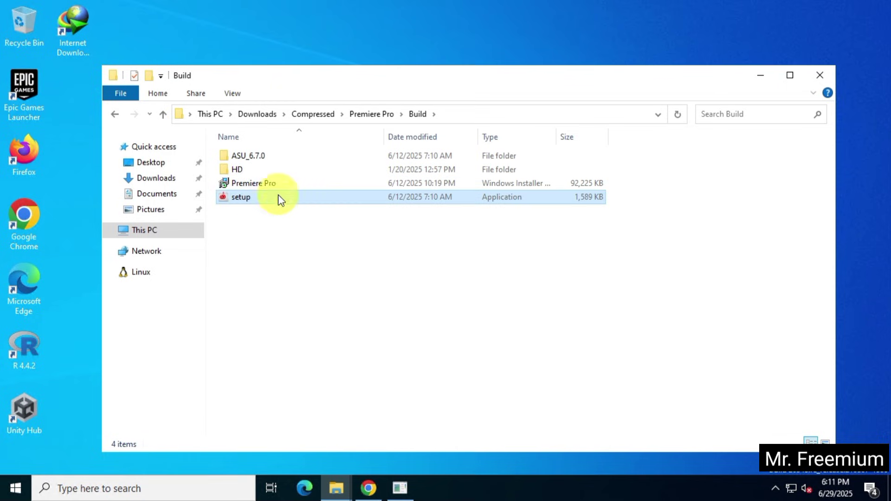
{"action": "left_click", "coordinate": [115, 116]}
{"action": "double_click", "coordinate": [272, 170]}
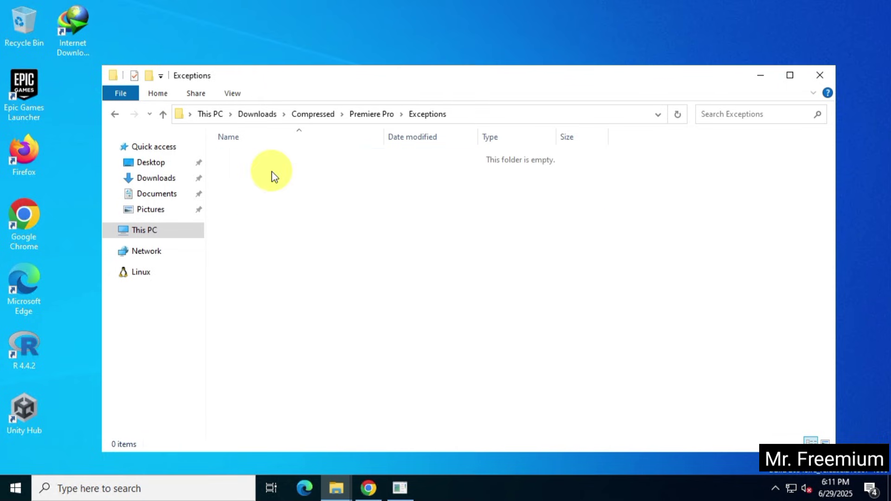
{"action": "left_click", "coordinate": [116, 116]}
{"action": "double_click", "coordinate": [282, 156]}
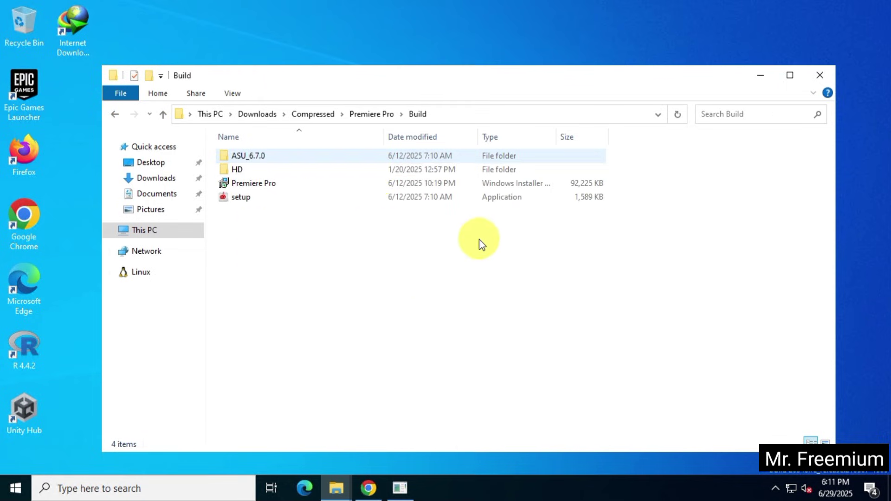
{"action": "double_click", "coordinate": [292, 199]}
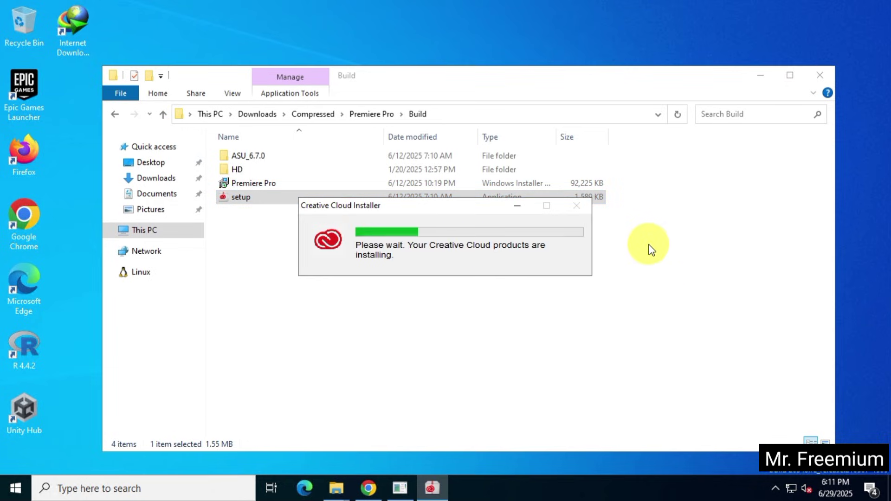
- Minimize Explorer and check installer activity in Task Manager sorted by CPU while the install finishes
{"action": "left_click", "coordinate": [760, 75]}
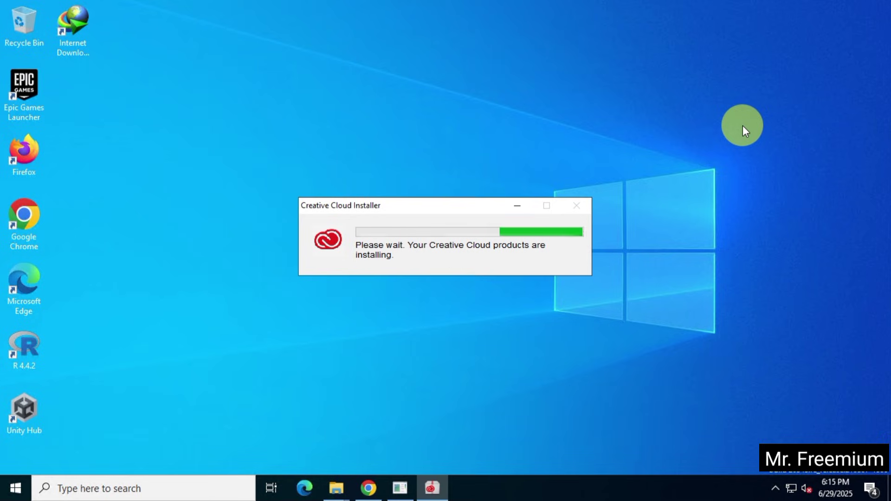
{"action": "right_click", "coordinate": [609, 489]}
{"action": "left_click", "coordinate": [658, 422]}
{"action": "left_click", "coordinate": [99, 254]}
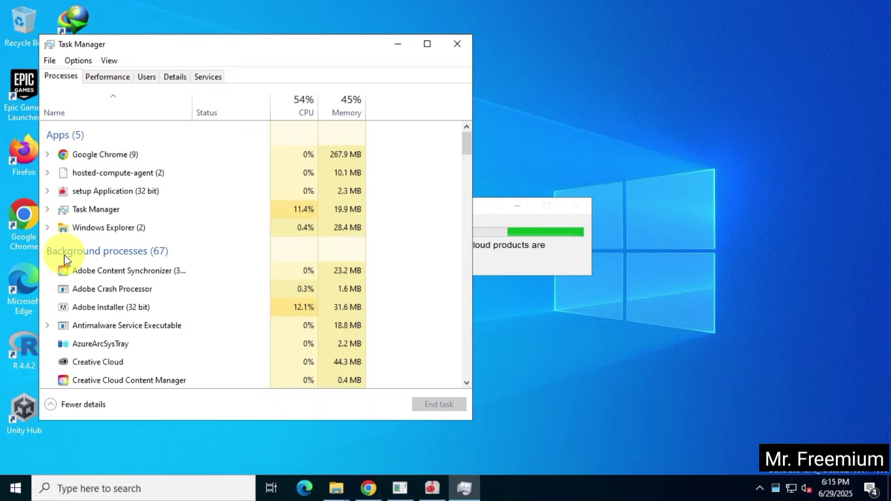
{"action": "left_click", "coordinate": [302, 107]}
{"action": "left_click", "coordinate": [457, 43]}
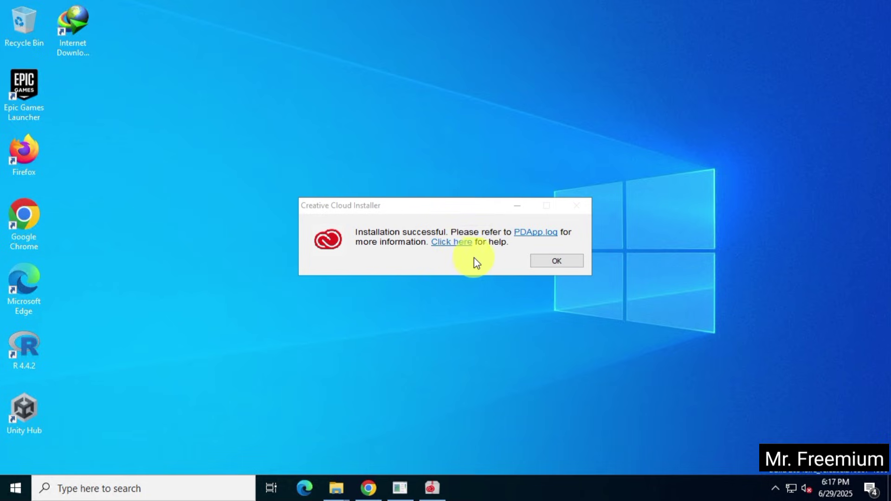
- Dismiss the installation success message and start Adobe Premiere Pro 2025 from Start's Recently added
{"action": "left_click", "coordinate": [563, 260]}
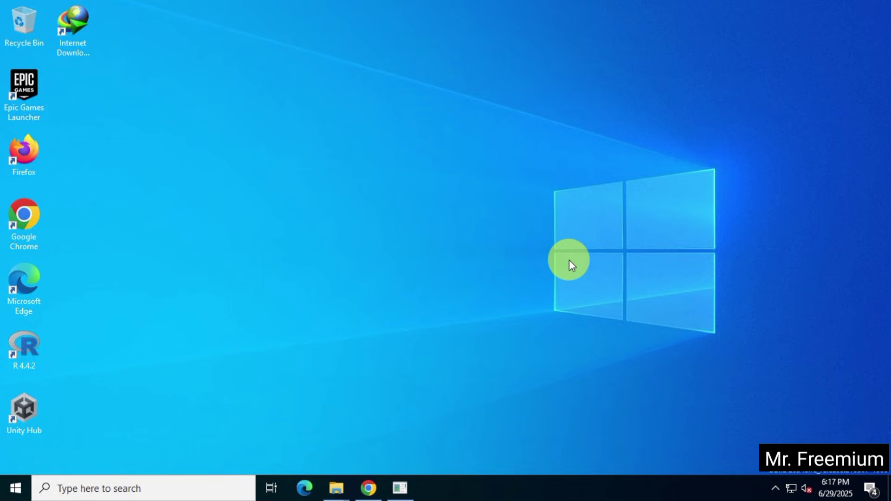
{"action": "left_click", "coordinate": [13, 487]}
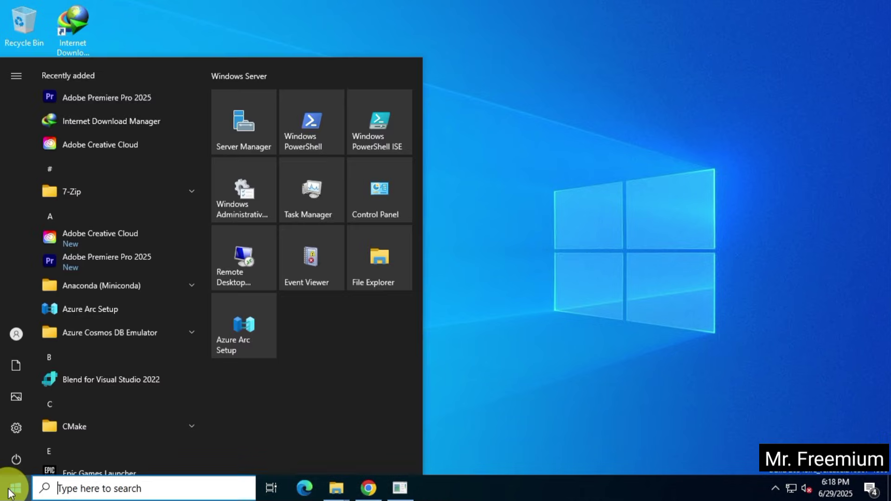
{"action": "left_click", "coordinate": [179, 99]}
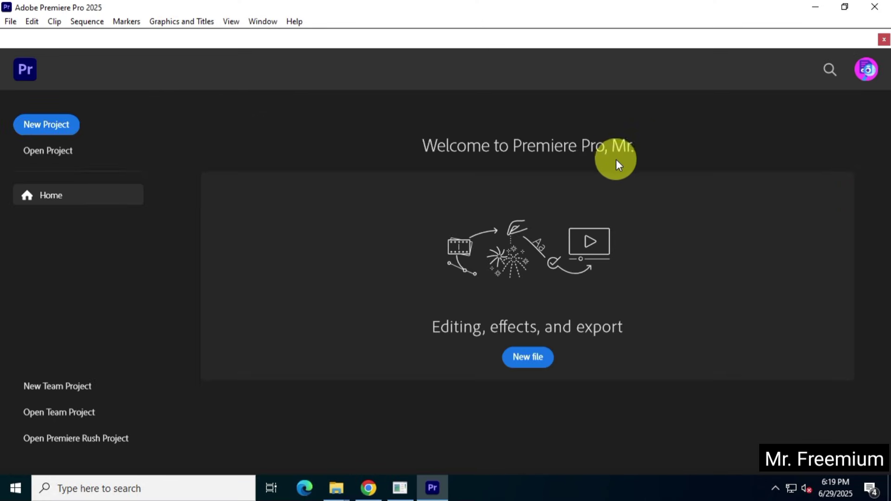
- Close the Help menu and the Premiere Pro Home screen
{"action": "left_click", "coordinate": [295, 23]}
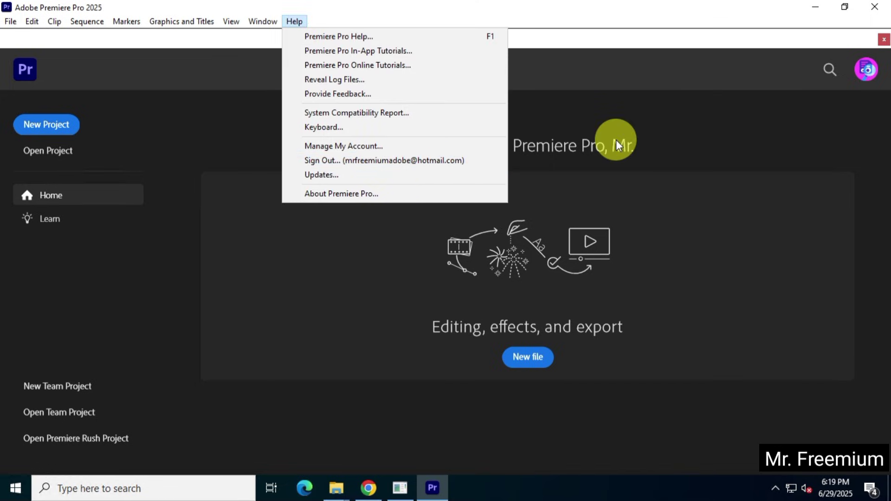
{"action": "left_click", "coordinate": [661, 143]}
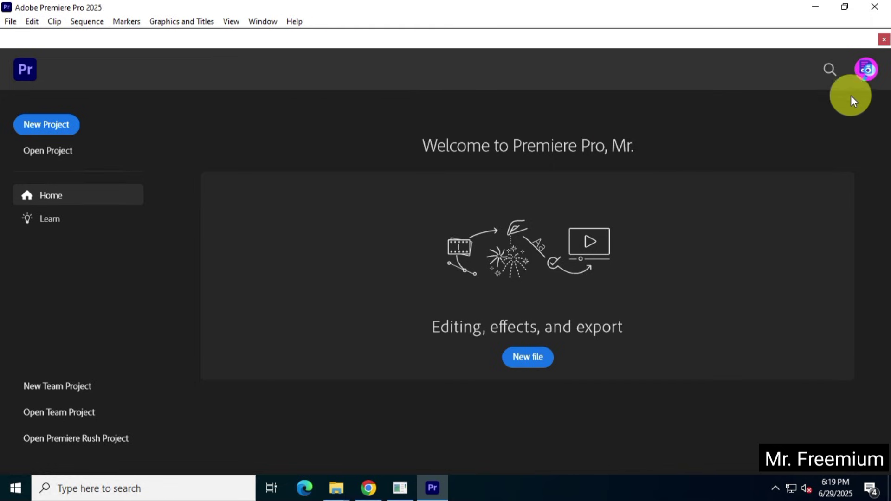
{"action": "left_click", "coordinate": [884, 43]}
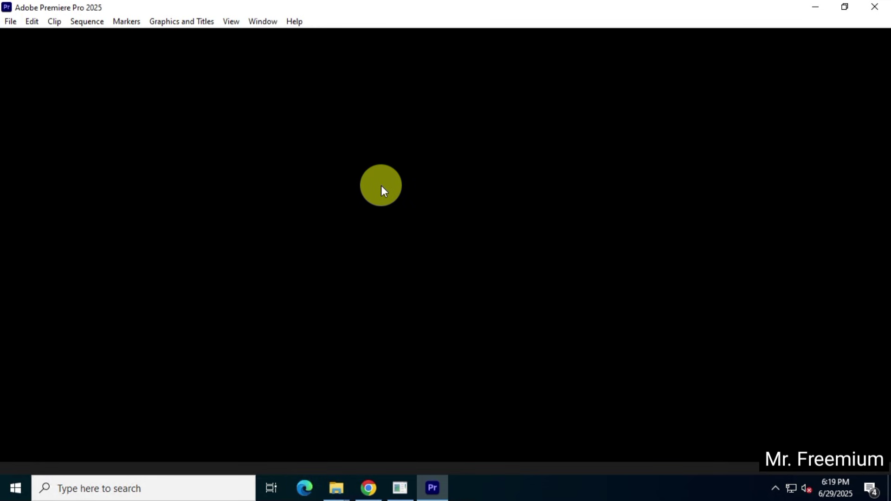
- Create a new project via File > New > Project, keeping the name Untitled
{"action": "left_click", "coordinate": [9, 22]}
{"action": "mouse_move", "coordinate": [31, 37]}
{"action": "left_click", "coordinate": [252, 34]}
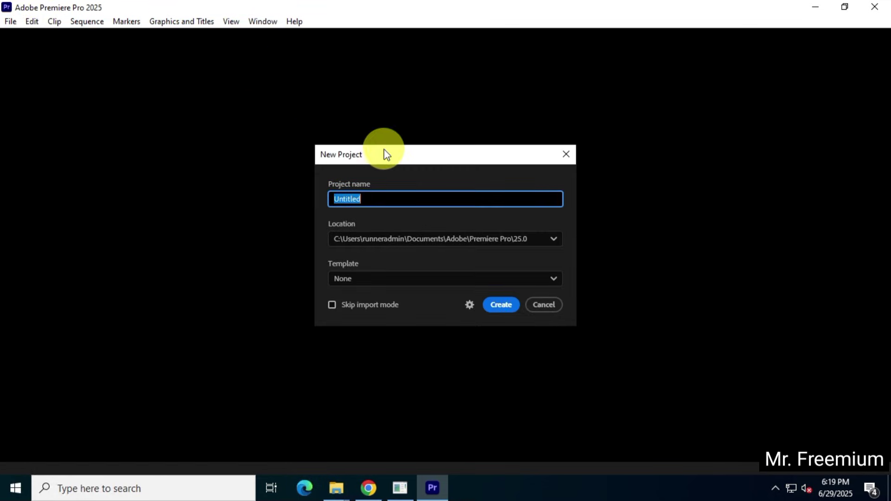
{"action": "left_click", "coordinate": [501, 305]}
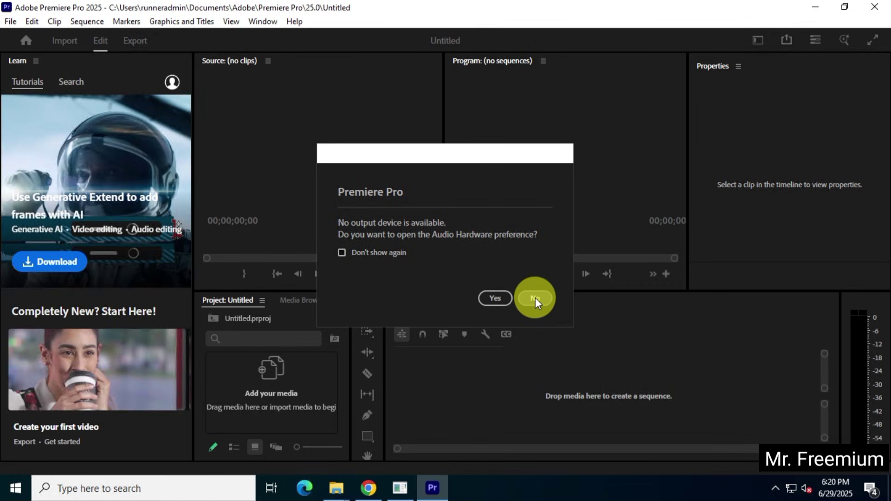
- Decline the audio prompt, skip Import, and open Help > About showing version 25.3.0
{"action": "left_click", "coordinate": [535, 298]}
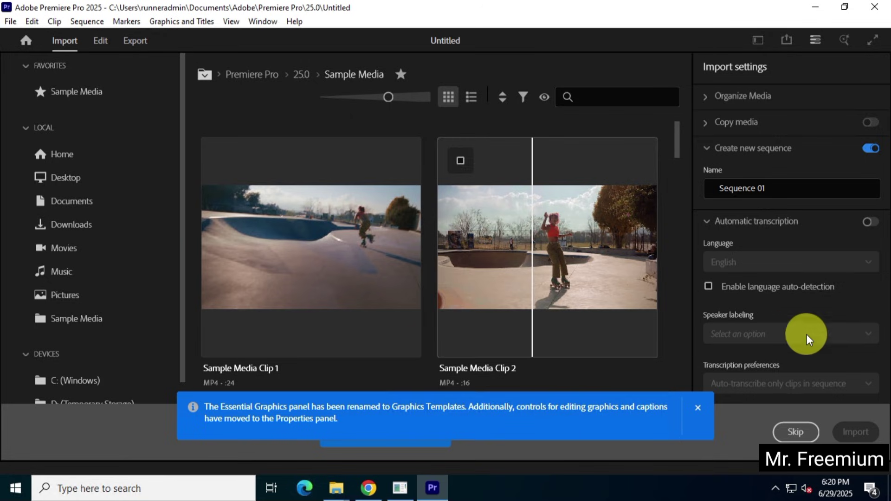
{"action": "left_click", "coordinate": [795, 432]}
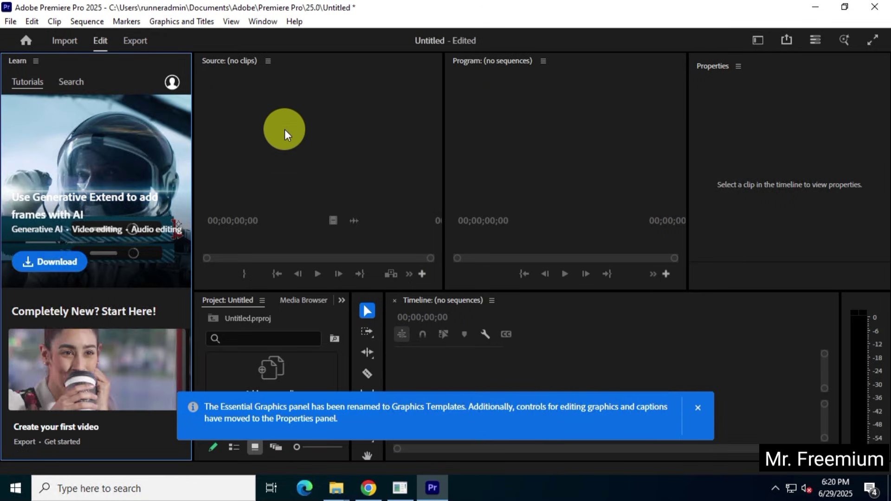
{"action": "left_click", "coordinate": [295, 22]}
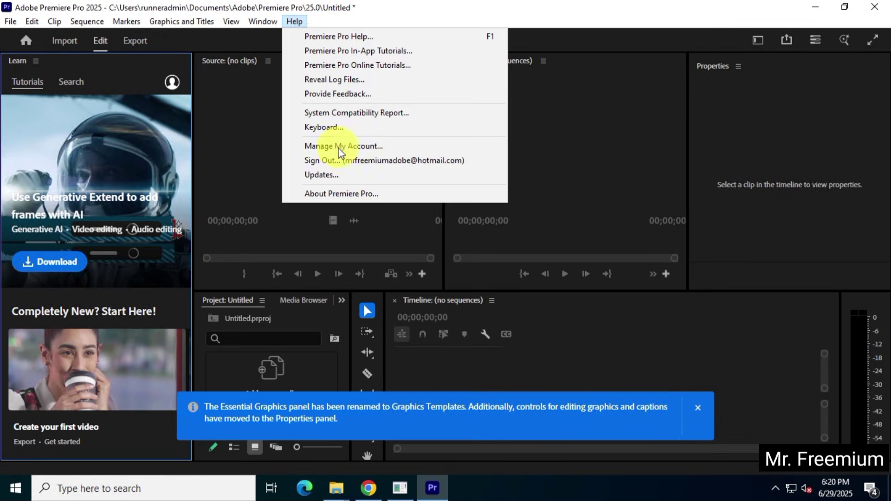
{"action": "left_click", "coordinate": [417, 193]}
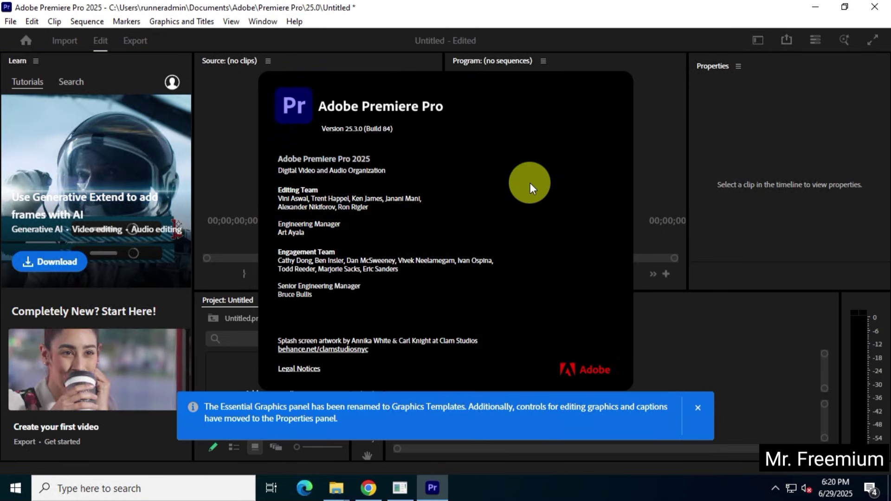